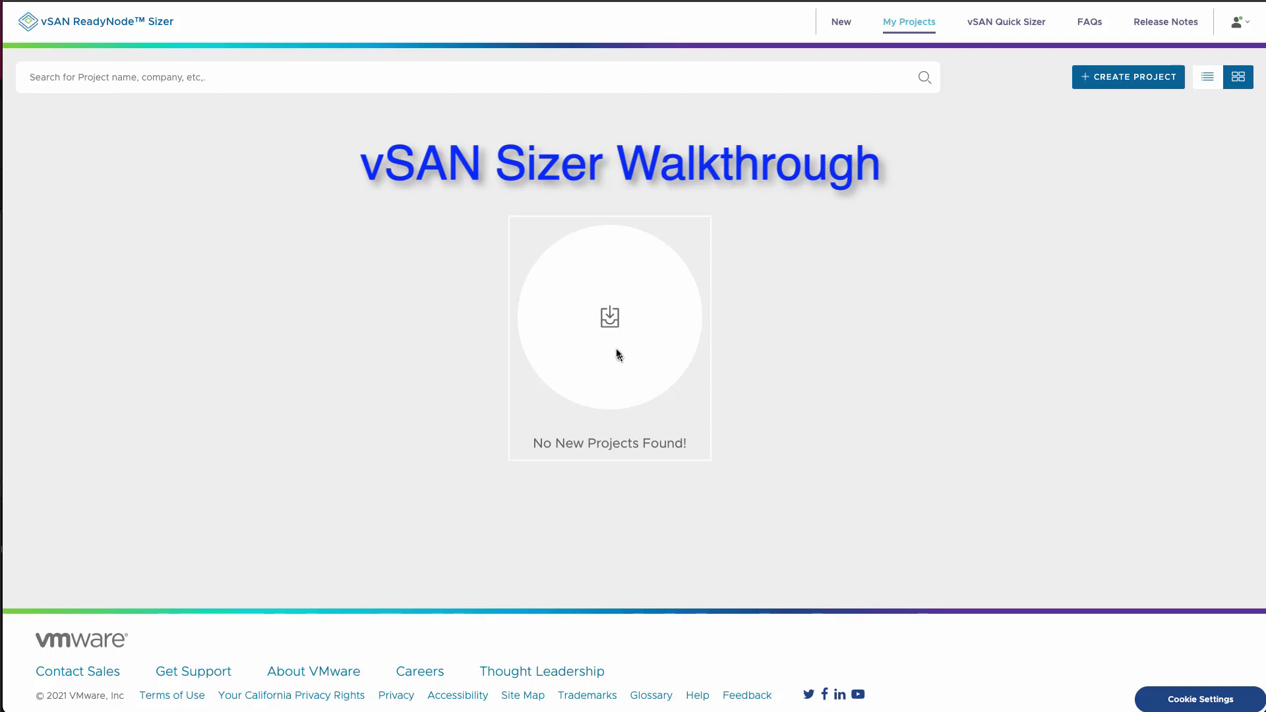
Start a new project named Database Cluster for company Rainpool.net and enter its SFDC ID.
{"action": "left_click", "coordinate": [1125, 85]}
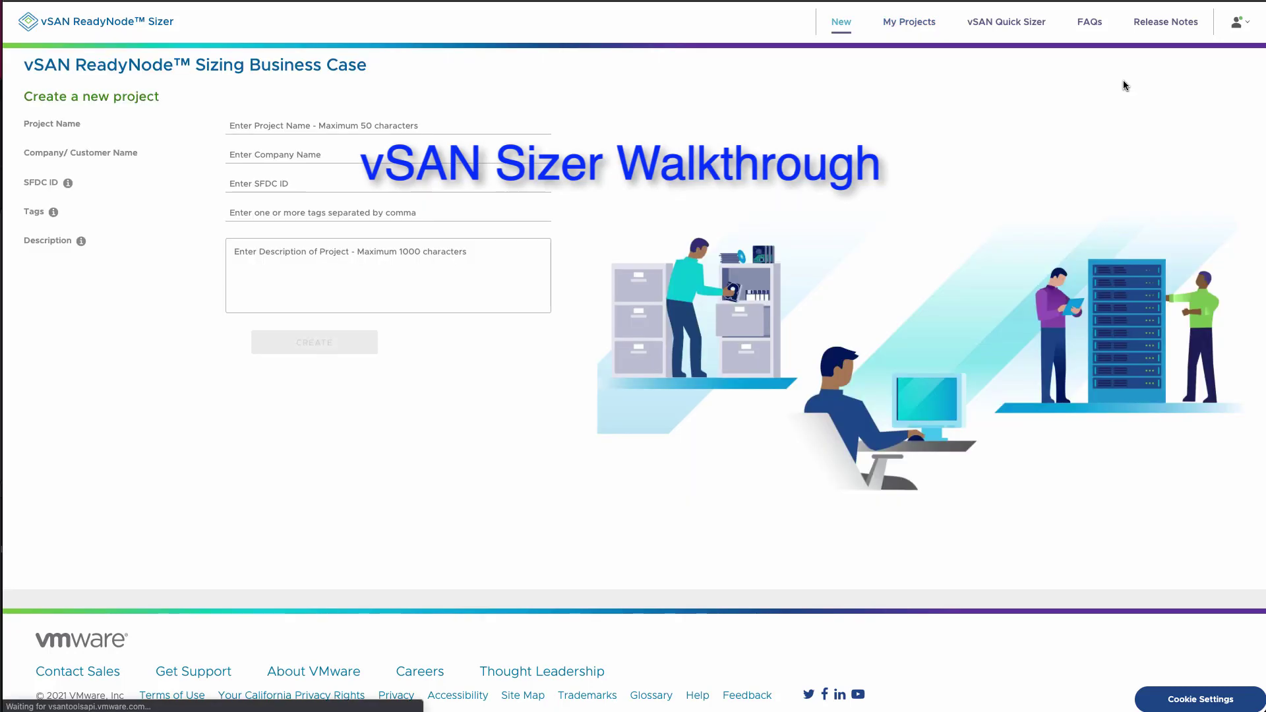
{"action": "left_click", "coordinate": [330, 125]}
{"action": "type", "text": "Database Cluster"}
{"action": "key", "text": "Tab"}
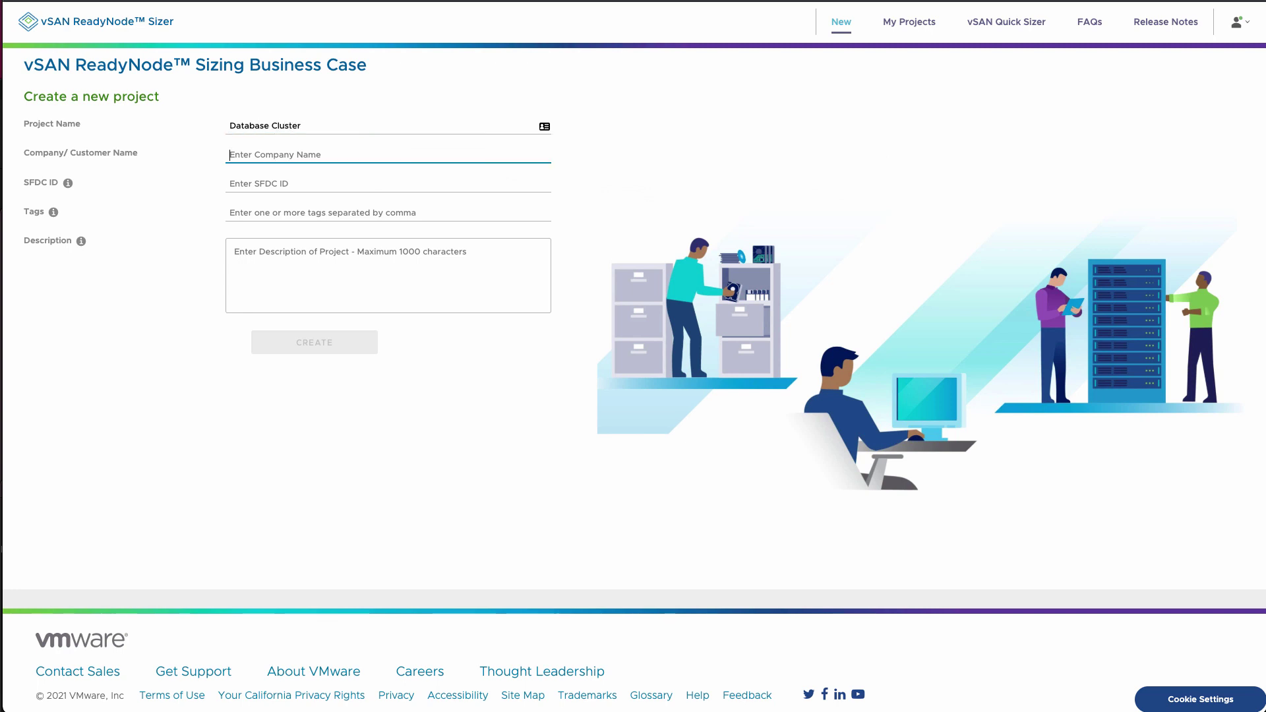
{"action": "type", "text": "Rainpool.net"}
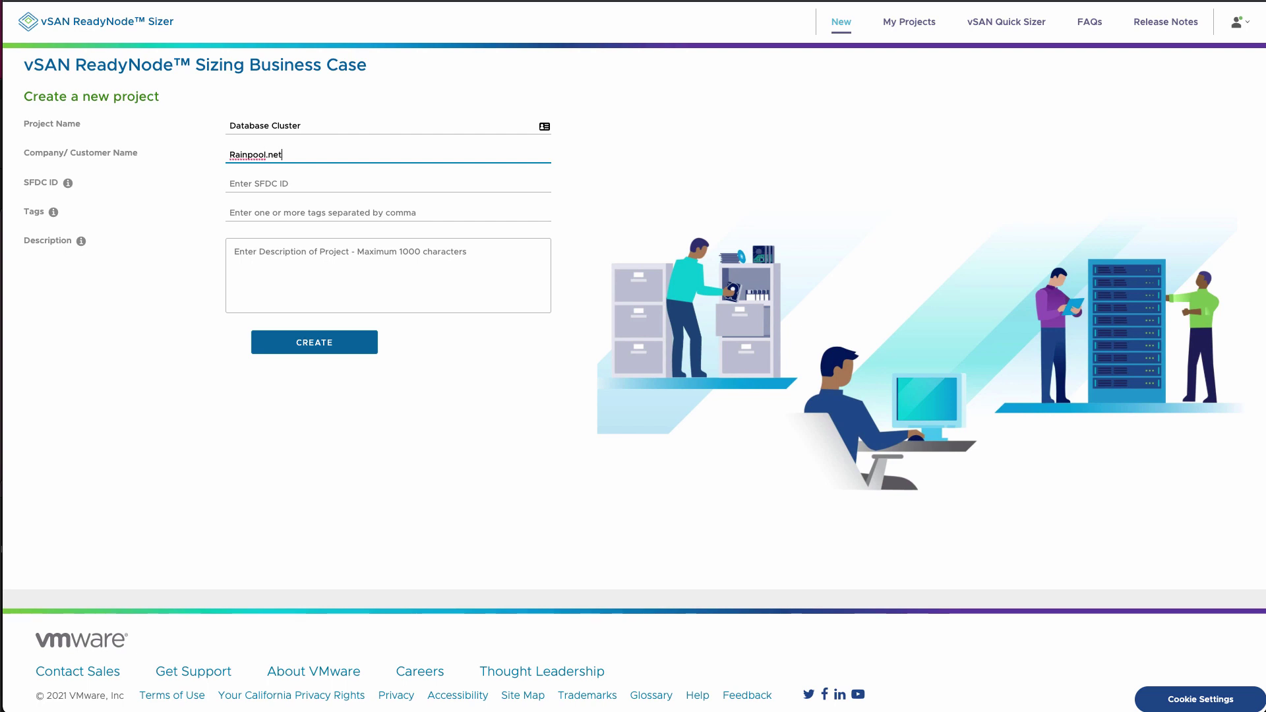
{"action": "key", "text": "Tab"}
Add tags SQL, Oracle, Texas and a Dallas Datacenter database consolidation description.
{"action": "key", "text": "Tab"}
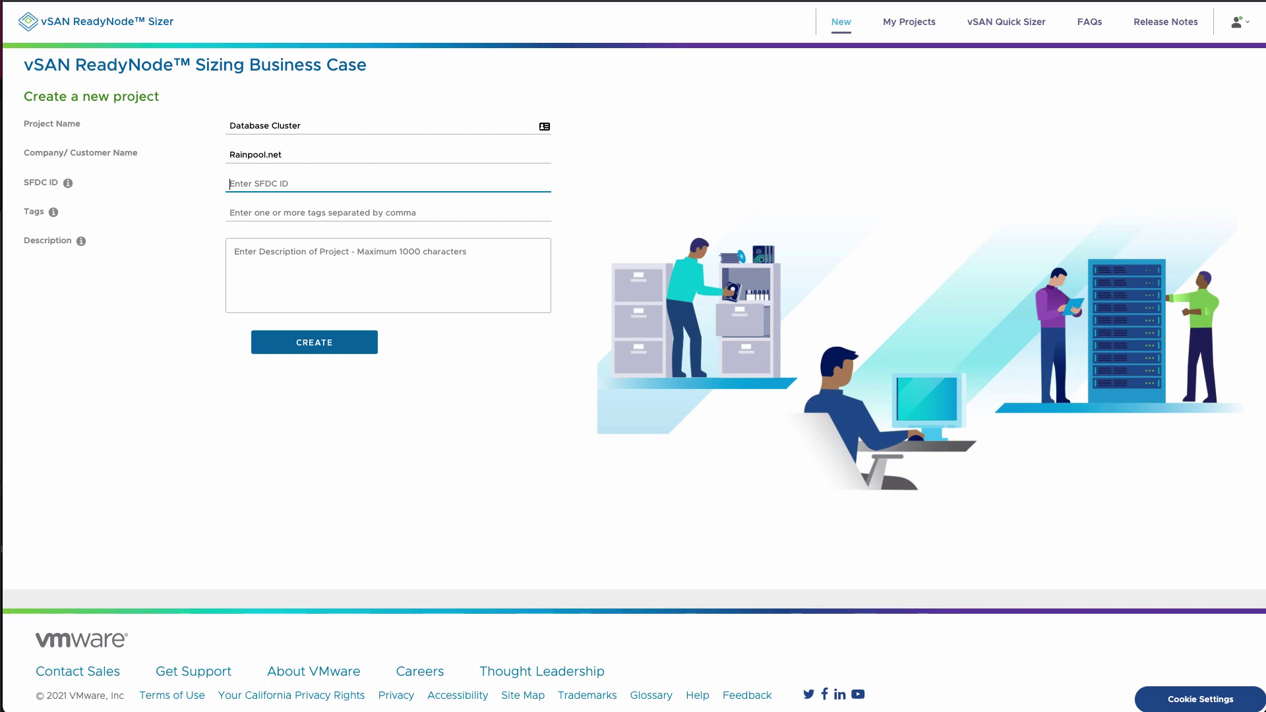
{"action": "type", "text": "213535325rd3"}
{"action": "key", "text": "Tab"}
{"action": "key", "text": "Tab"}
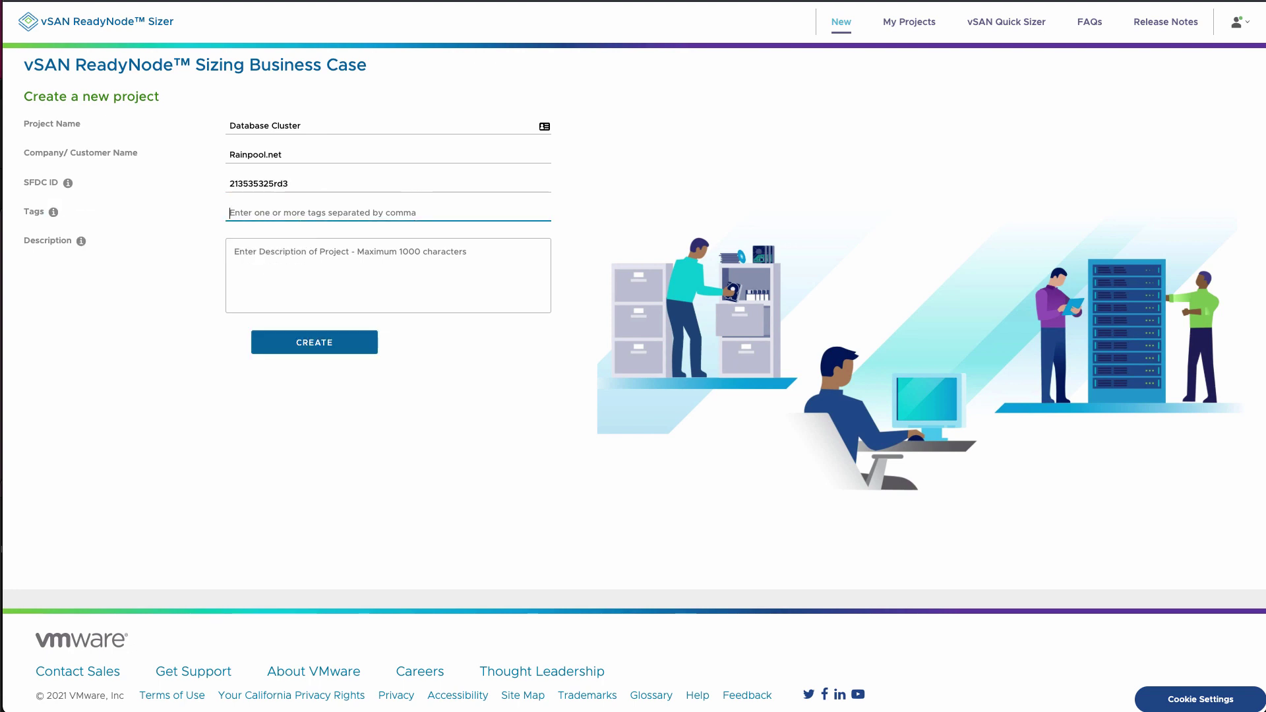
{"action": "type", "text": "SQL"}
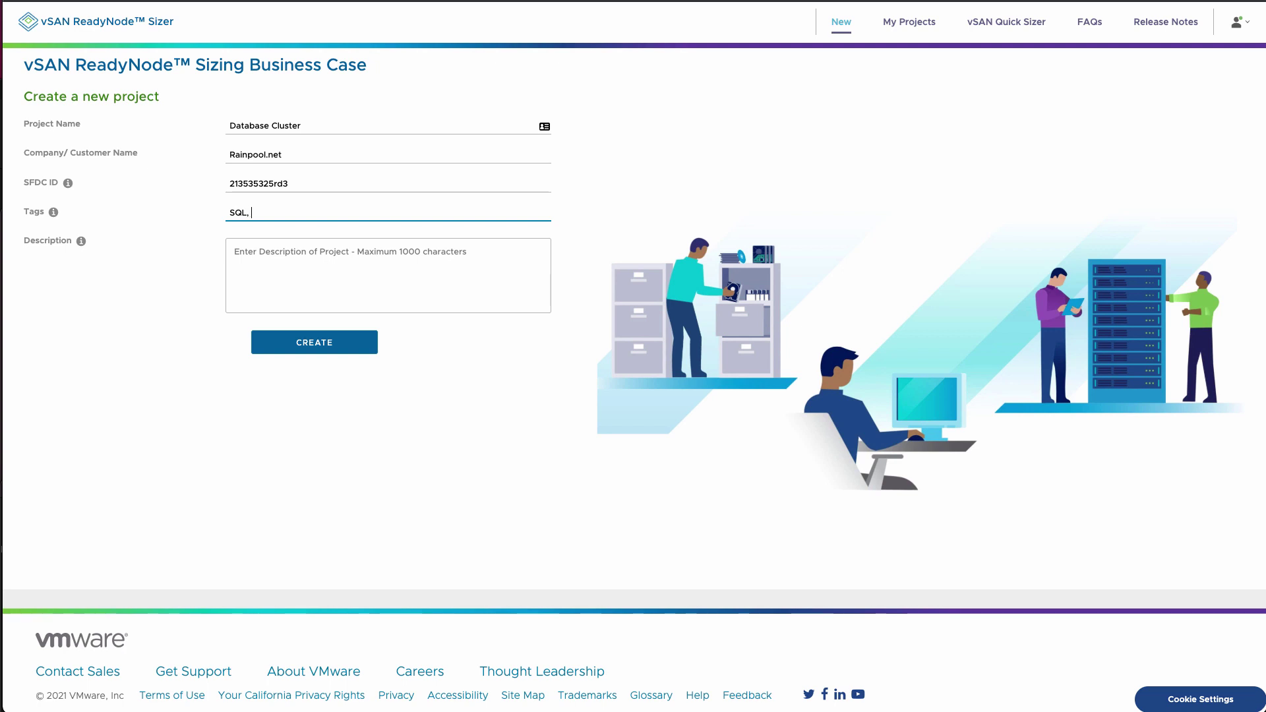
{"action": "type", "text": ", Oraclek, Texas"}
{"action": "key", "text": "Tab"}
{"action": "key", "text": "Tab"}
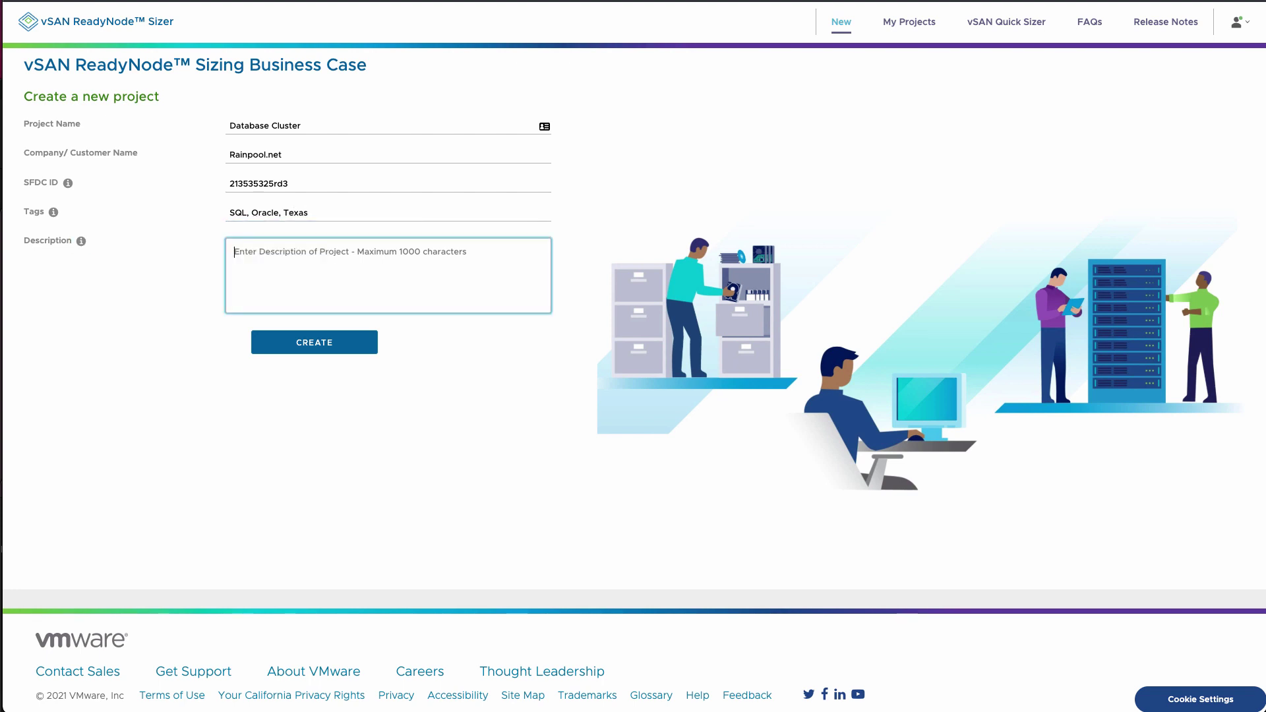
{"action": "type", "text": "This is a project for database consolidation in the"}
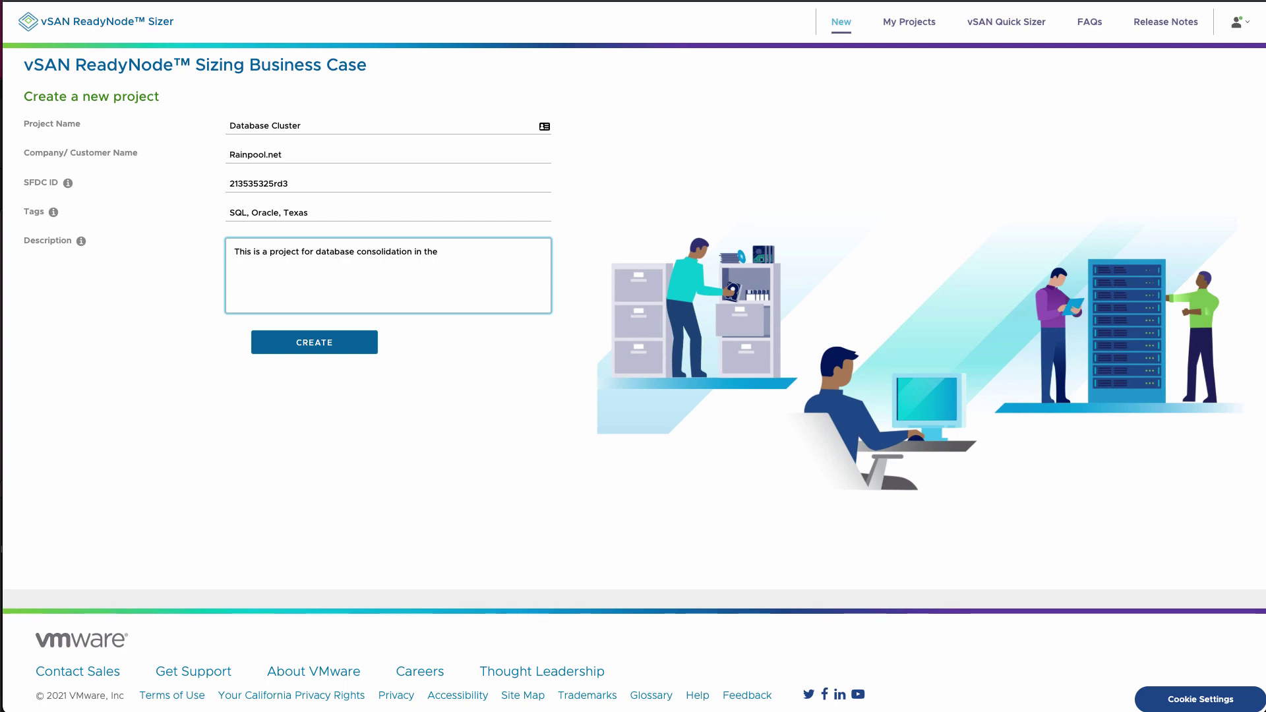
{"action": "type", "text": " Dallas Datacenter."}
Create the project and begin a Databases > Microsoft SQL Server workload profile.
{"action": "left_click", "coordinate": [312, 350]}
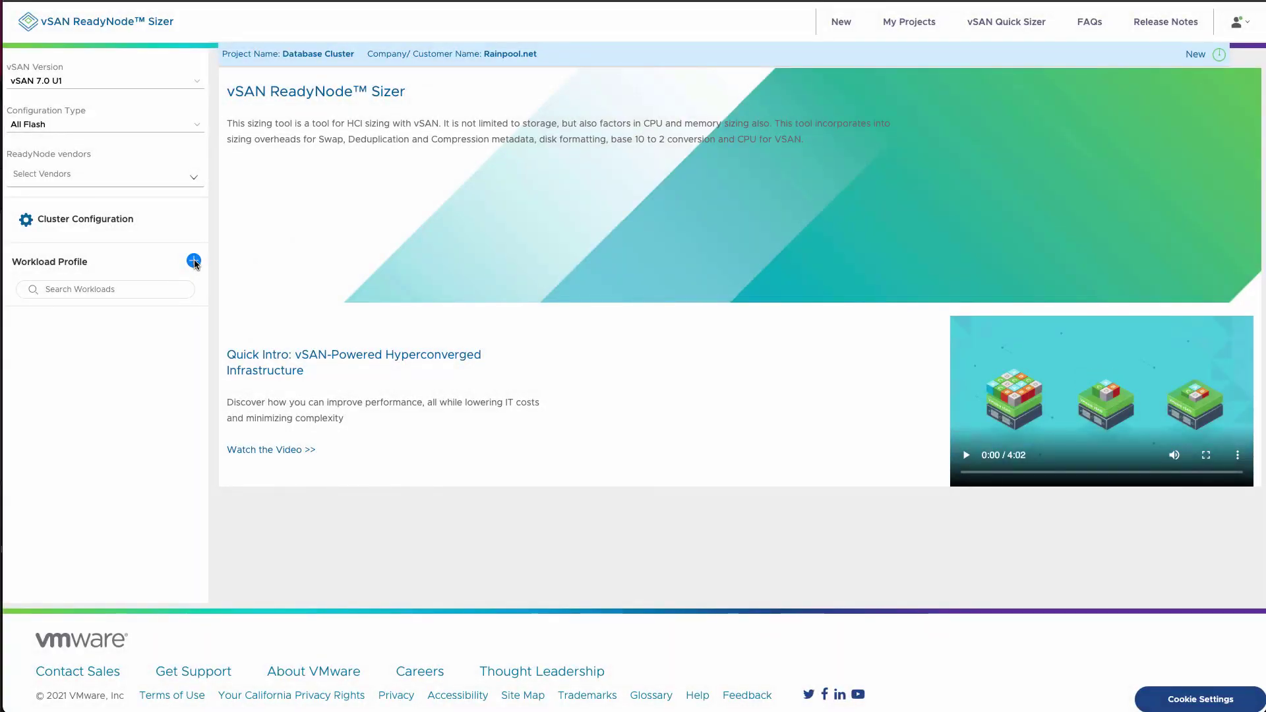
{"action": "left_click", "coordinate": [194, 262]}
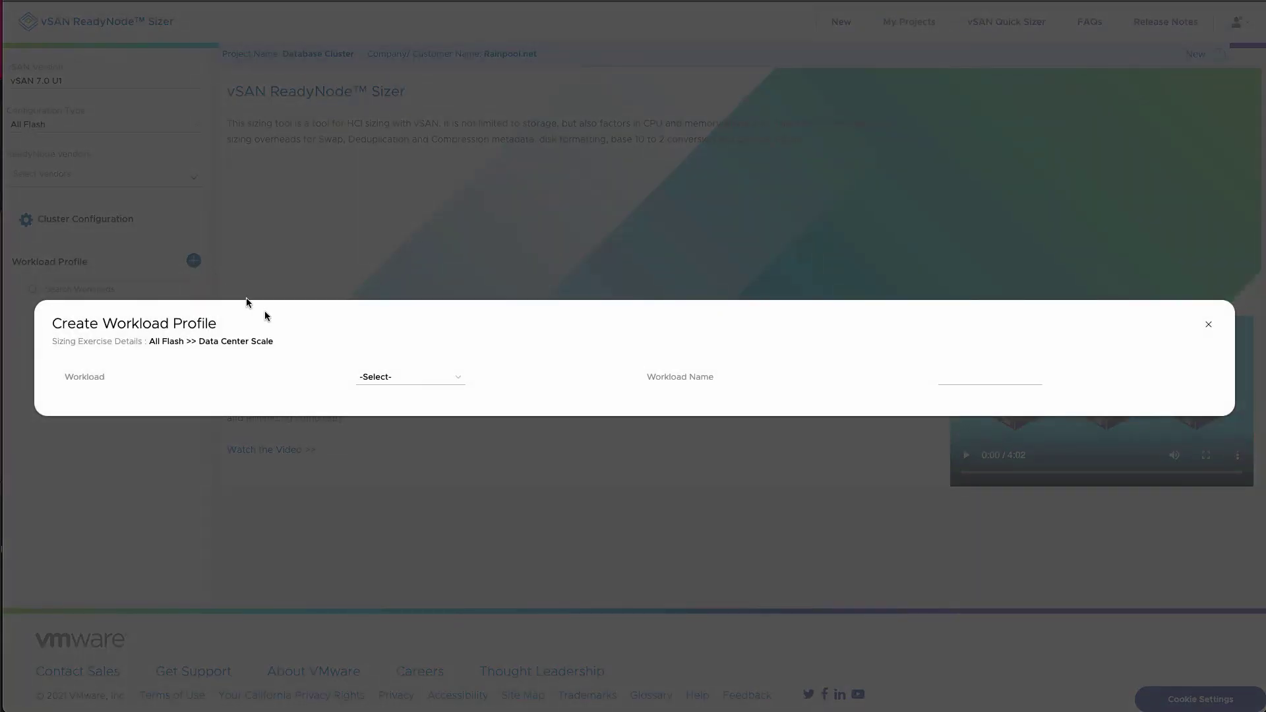
{"action": "left_click", "coordinate": [404, 381]}
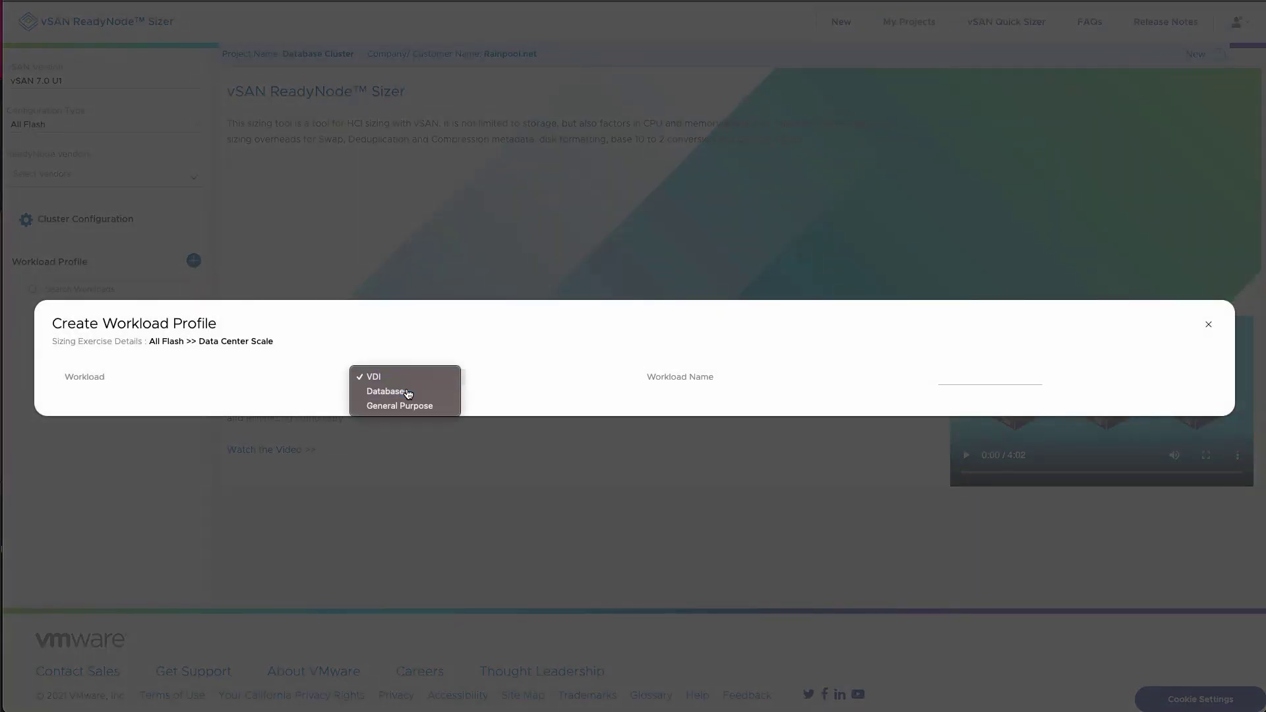
{"action": "left_click", "coordinate": [405, 391]}
{"action": "left_click", "coordinate": [455, 400]}
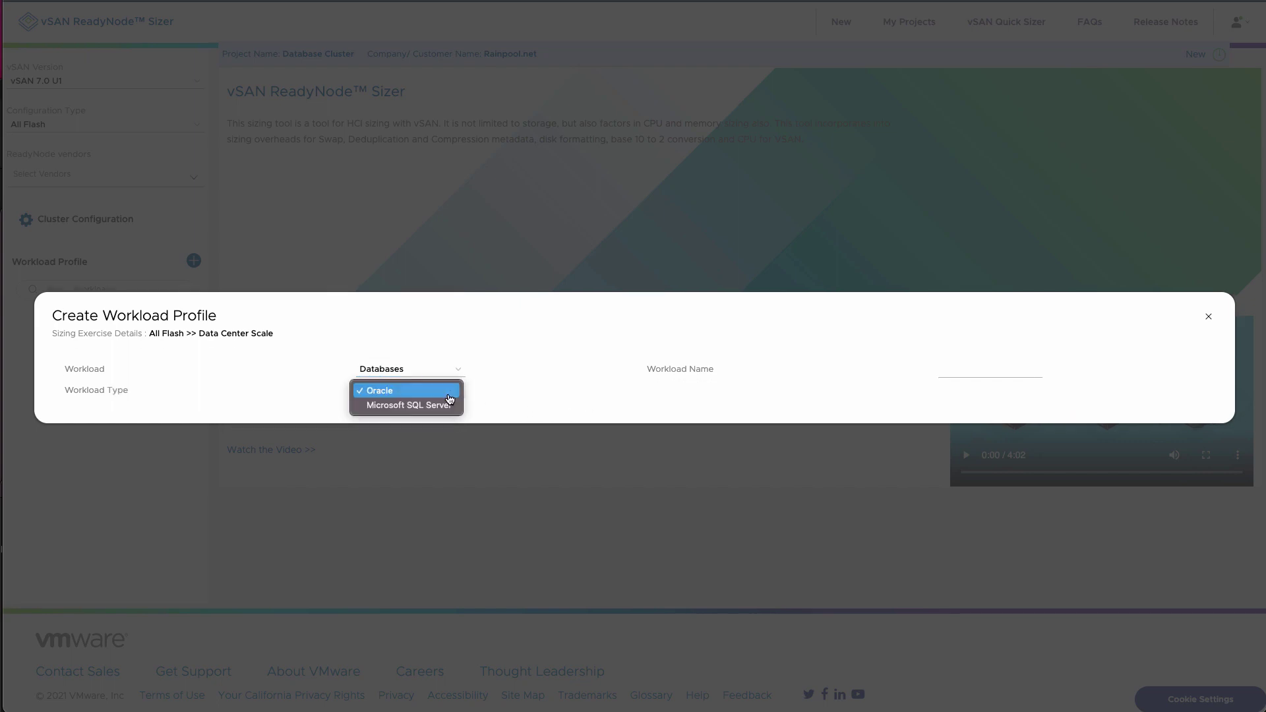
{"action": "left_click", "coordinate": [438, 403]}
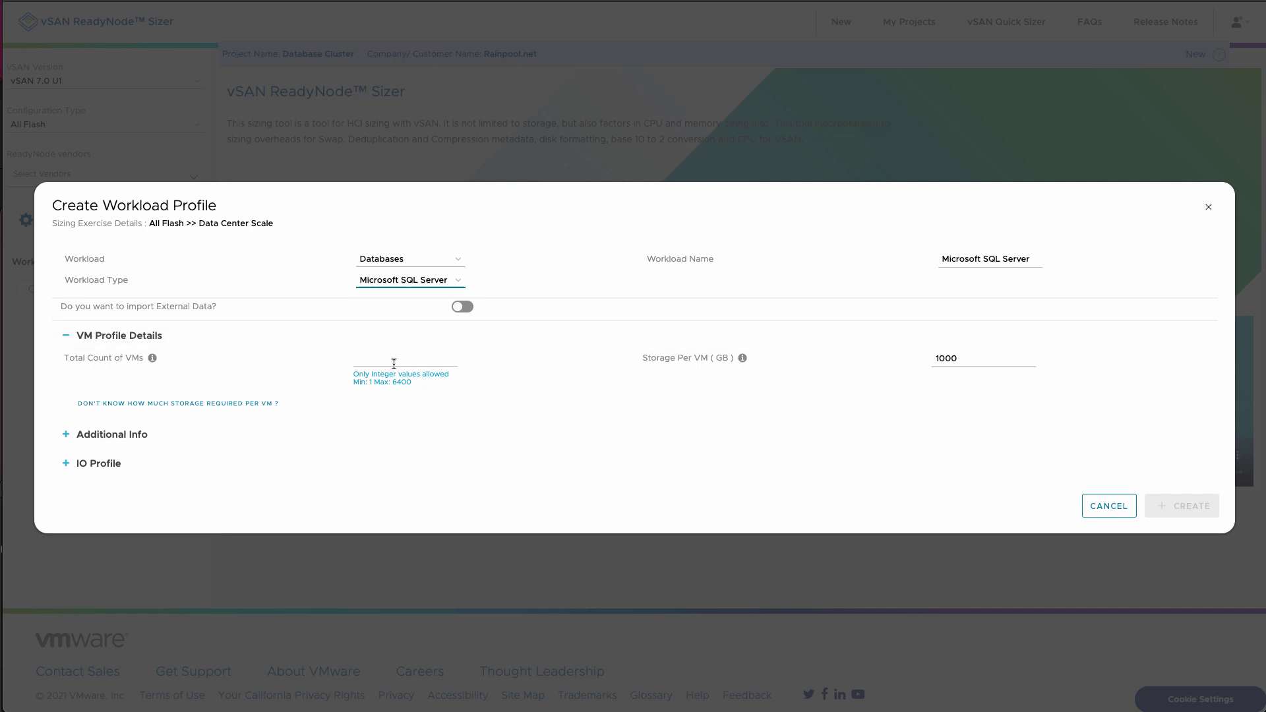
Give the SQL Server workload 100 VMs, review its details, and create it, yielding 17 servers.
{"action": "left_click", "coordinate": [394, 363]}
{"action": "type", "text": "100"}
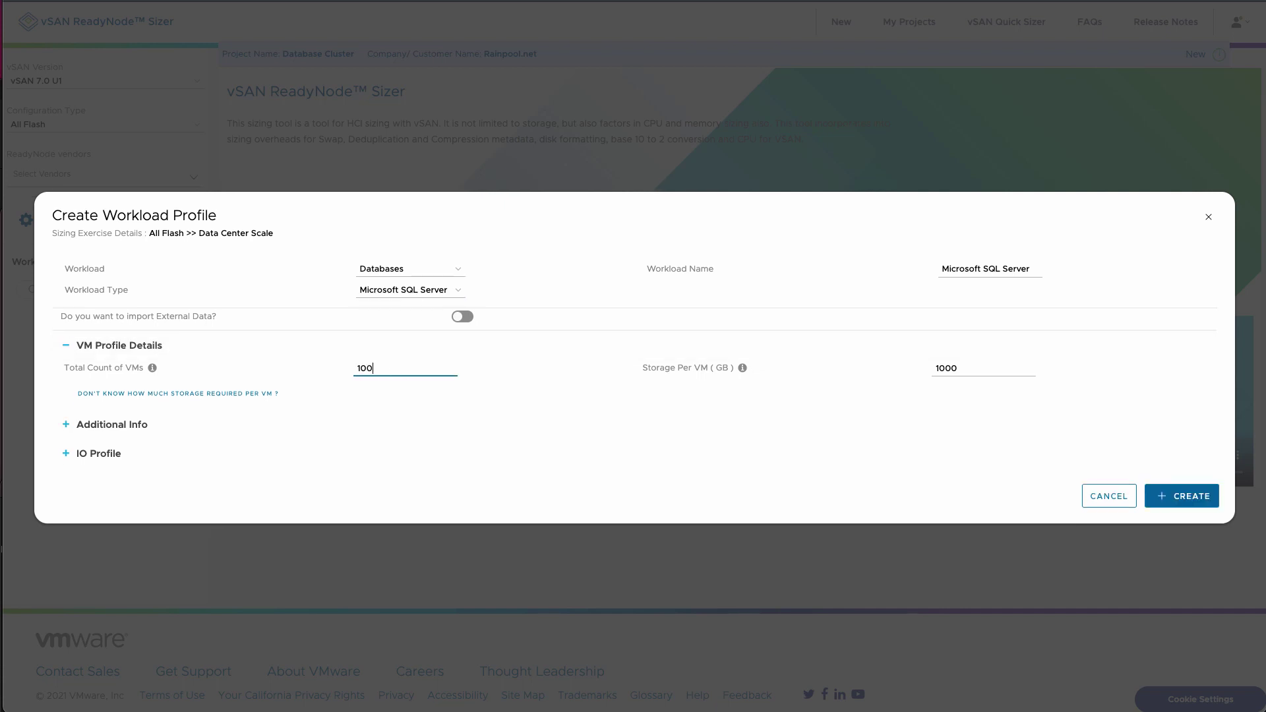
{"action": "left_click", "coordinate": [66, 424]}
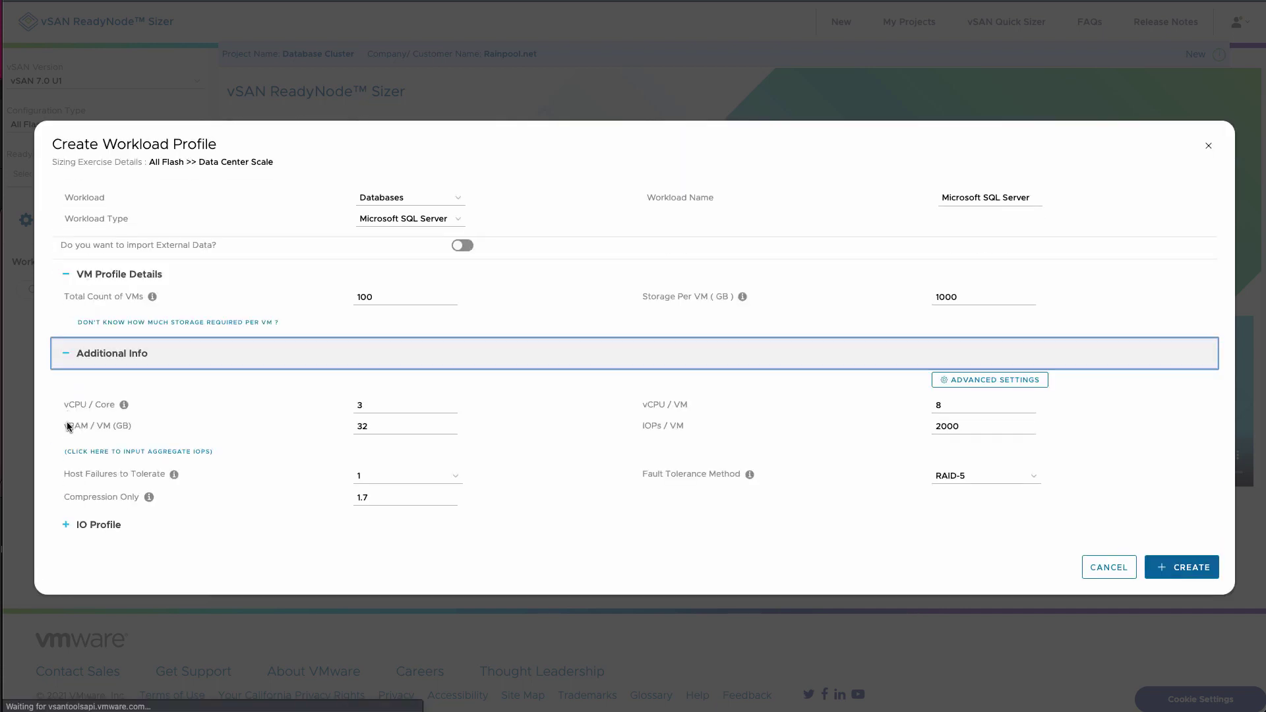
{"action": "left_click", "coordinate": [67, 528]}
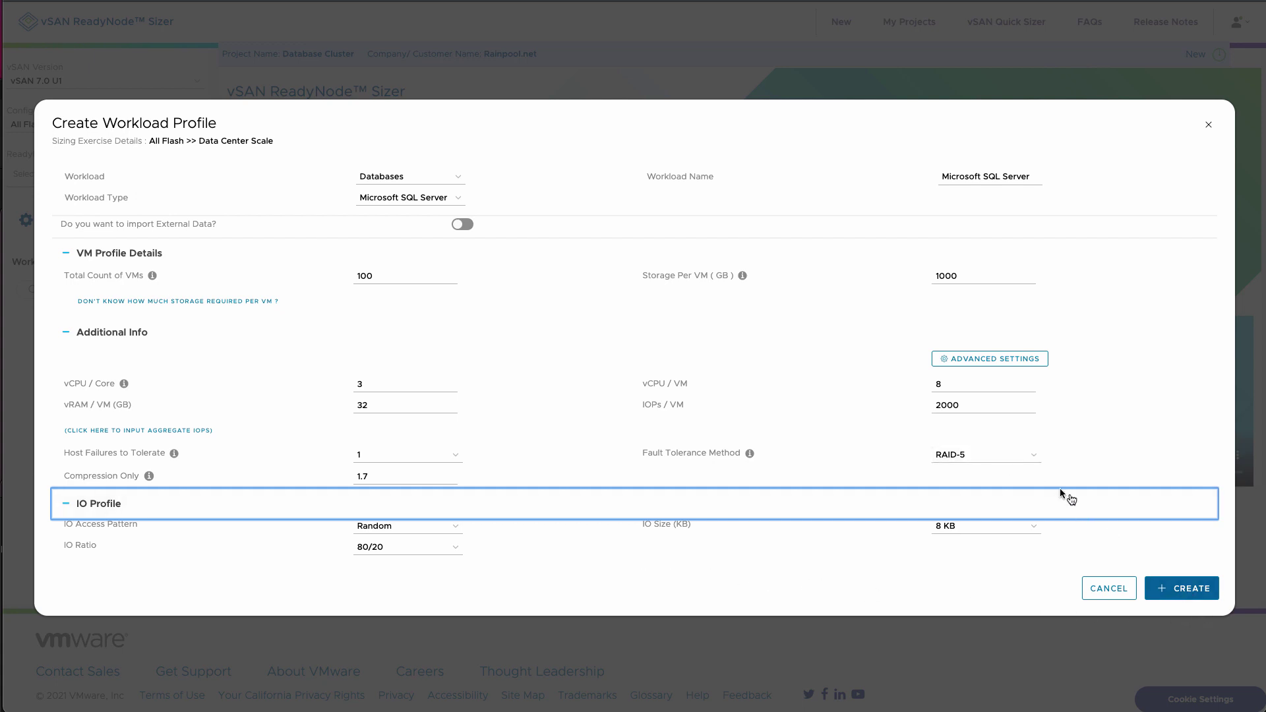
{"action": "left_click", "coordinate": [996, 367]}
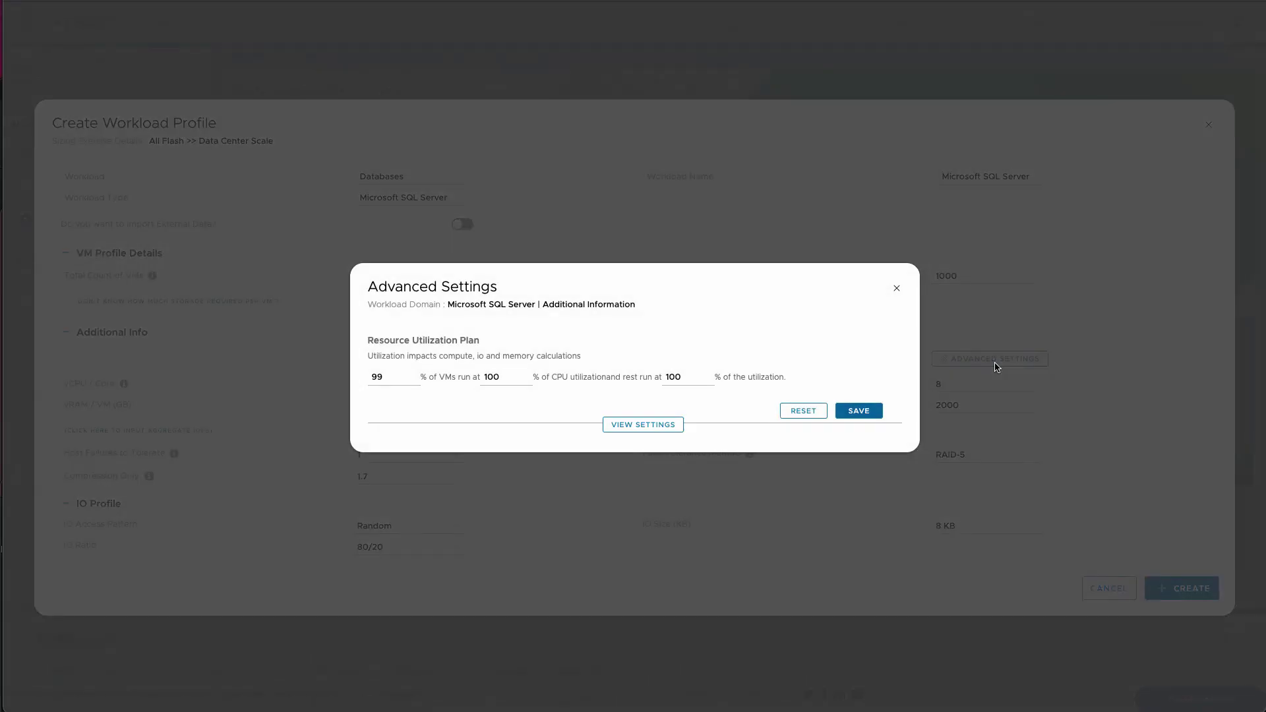
{"action": "left_click", "coordinate": [897, 291]}
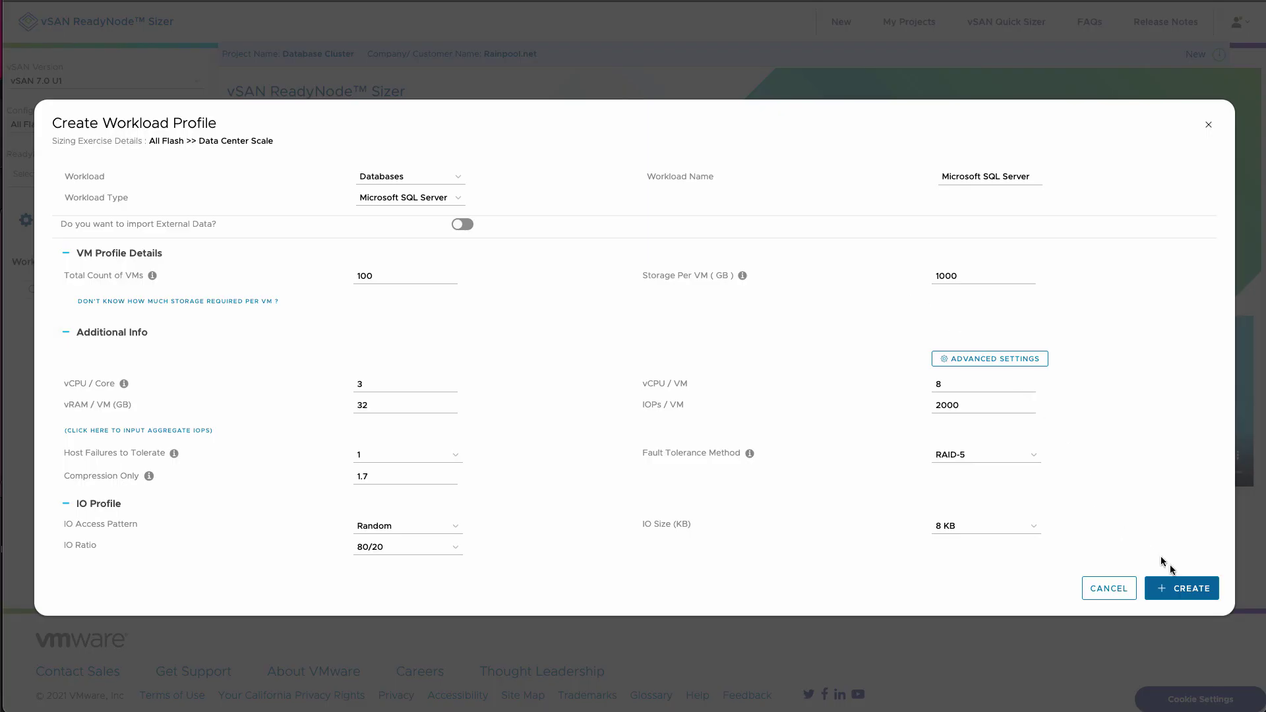
{"action": "left_click", "coordinate": [1191, 589]}
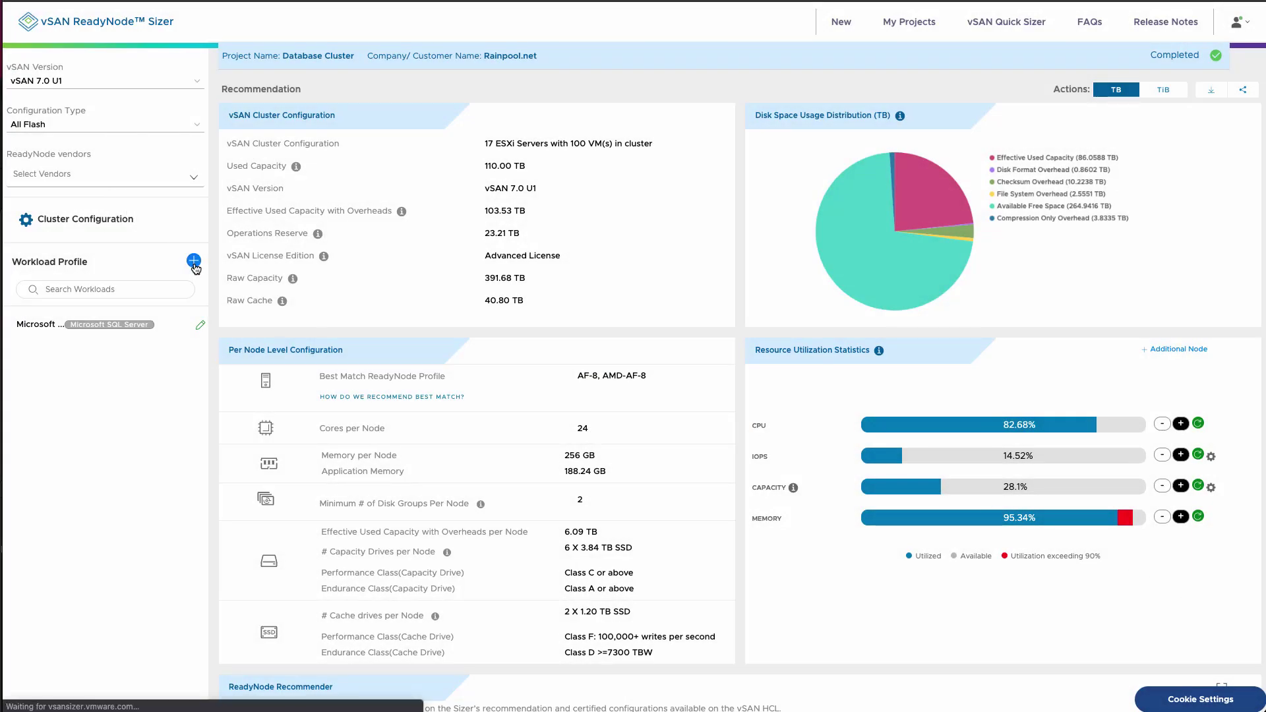
Add a Databases > Oracle workload with 50 VMs, recalculating to 26 ESXi servers.
{"action": "left_click", "coordinate": [193, 262]}
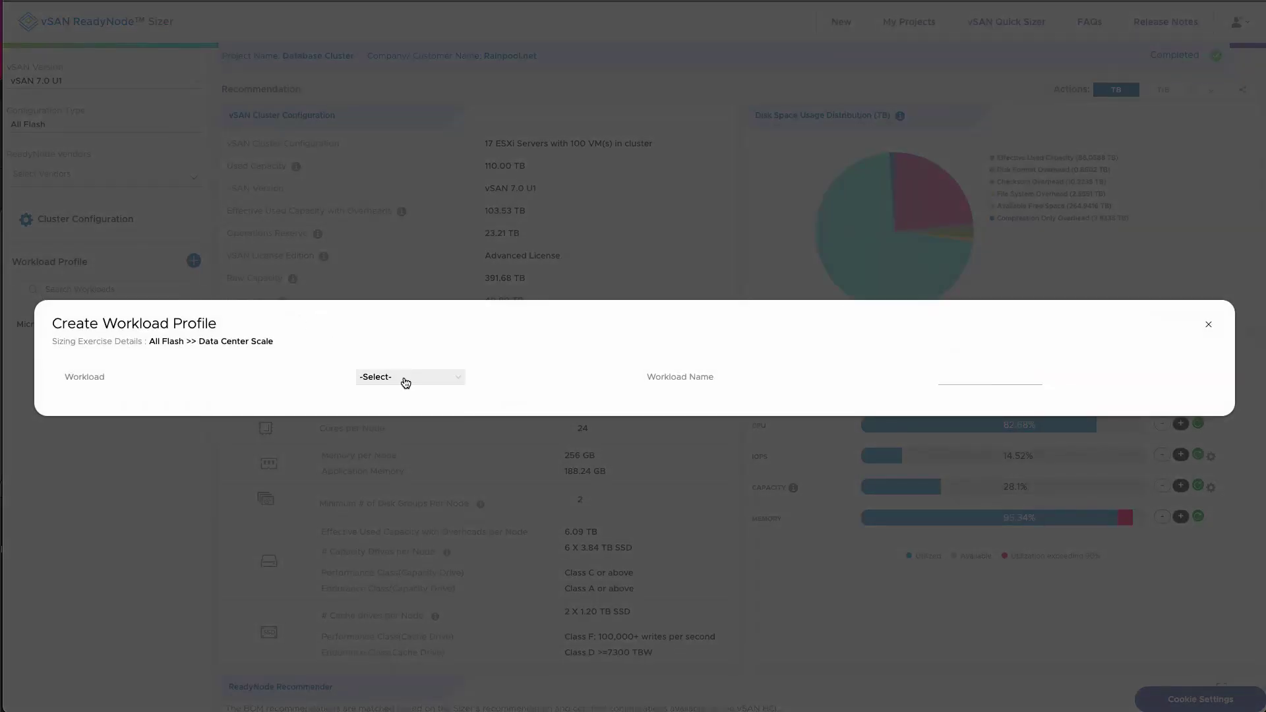
{"action": "left_click", "coordinate": [405, 381]}
{"action": "left_click", "coordinate": [396, 392]}
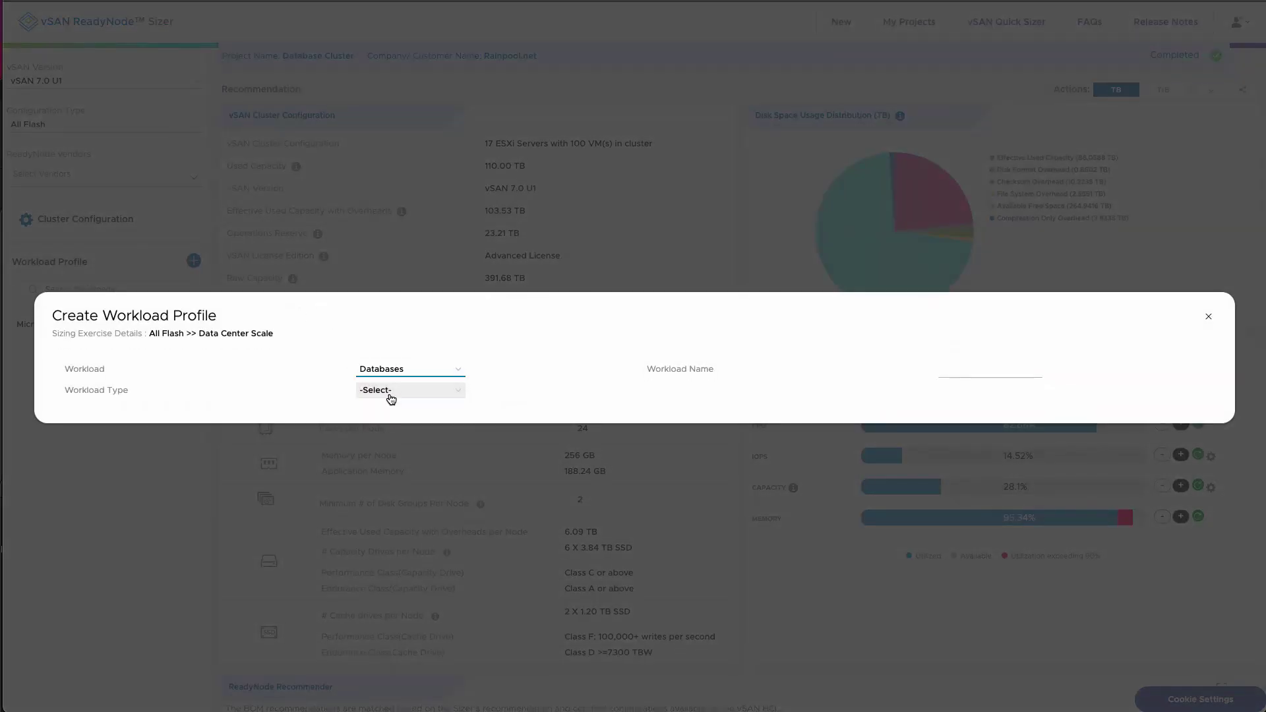
{"action": "left_click", "coordinate": [389, 393]}
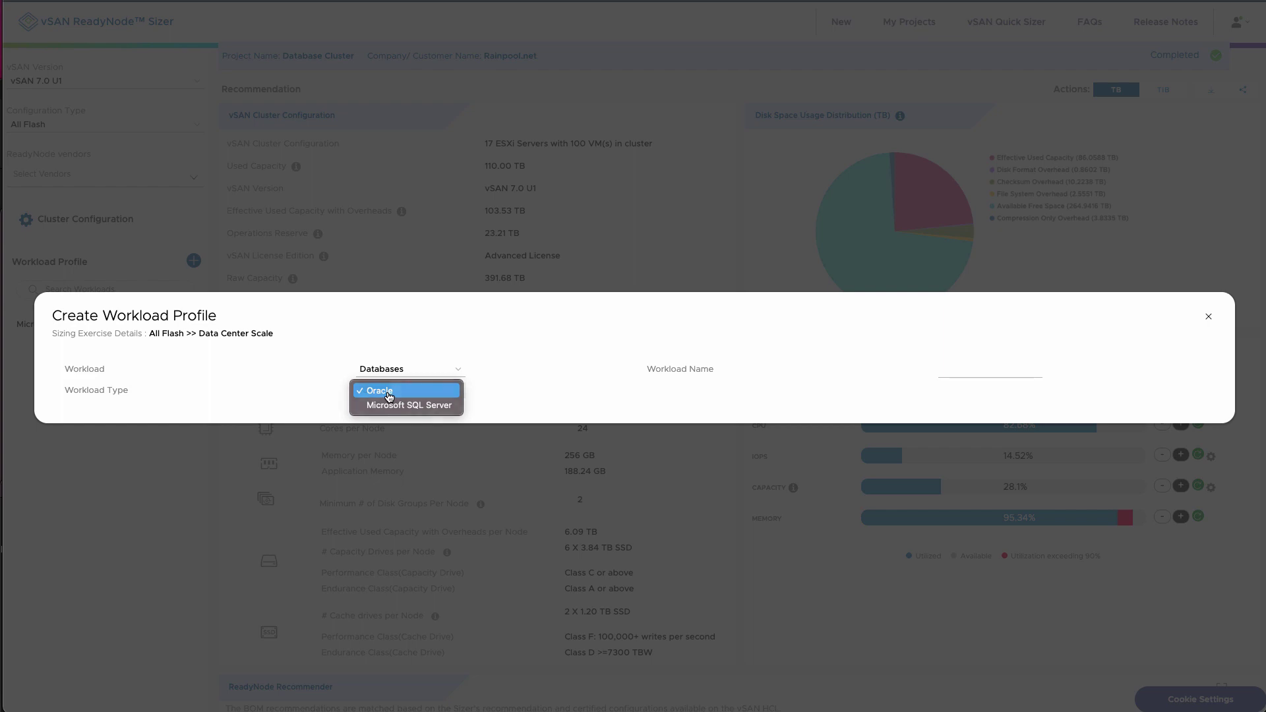
{"action": "left_click", "coordinate": [388, 392]}
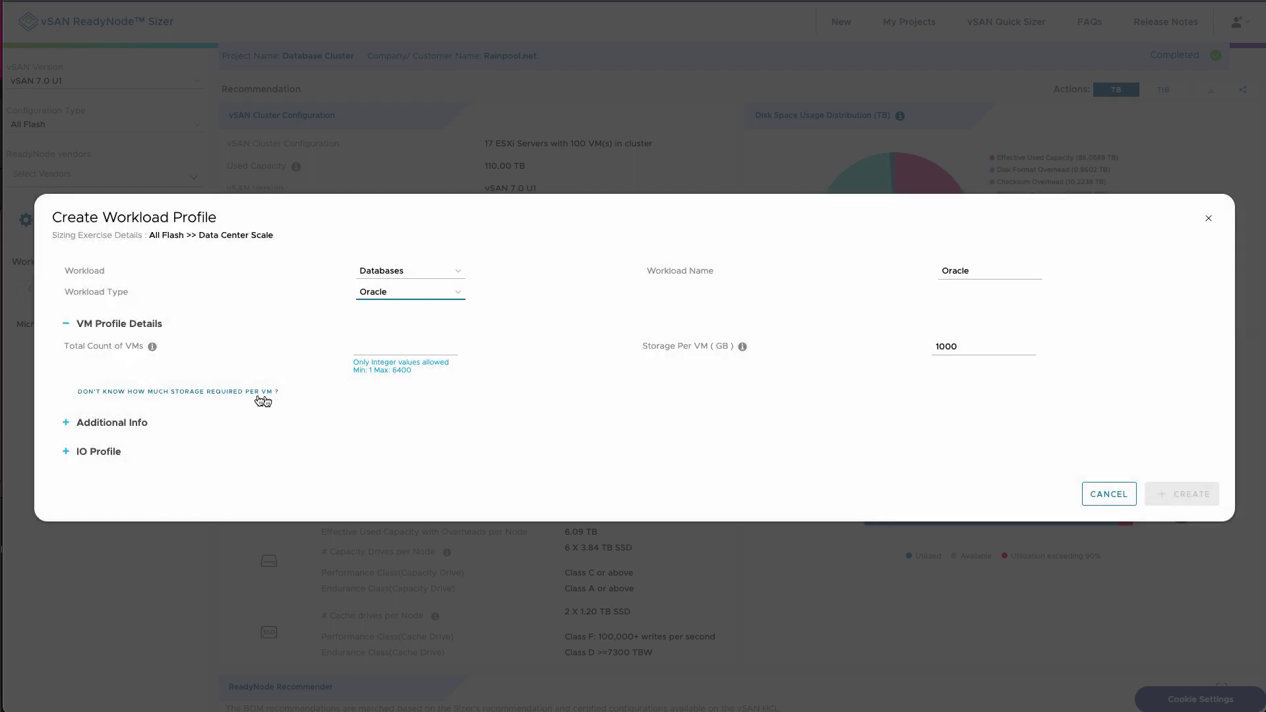
{"action": "left_click", "coordinate": [394, 344]}
{"action": "type", "text": "50"}
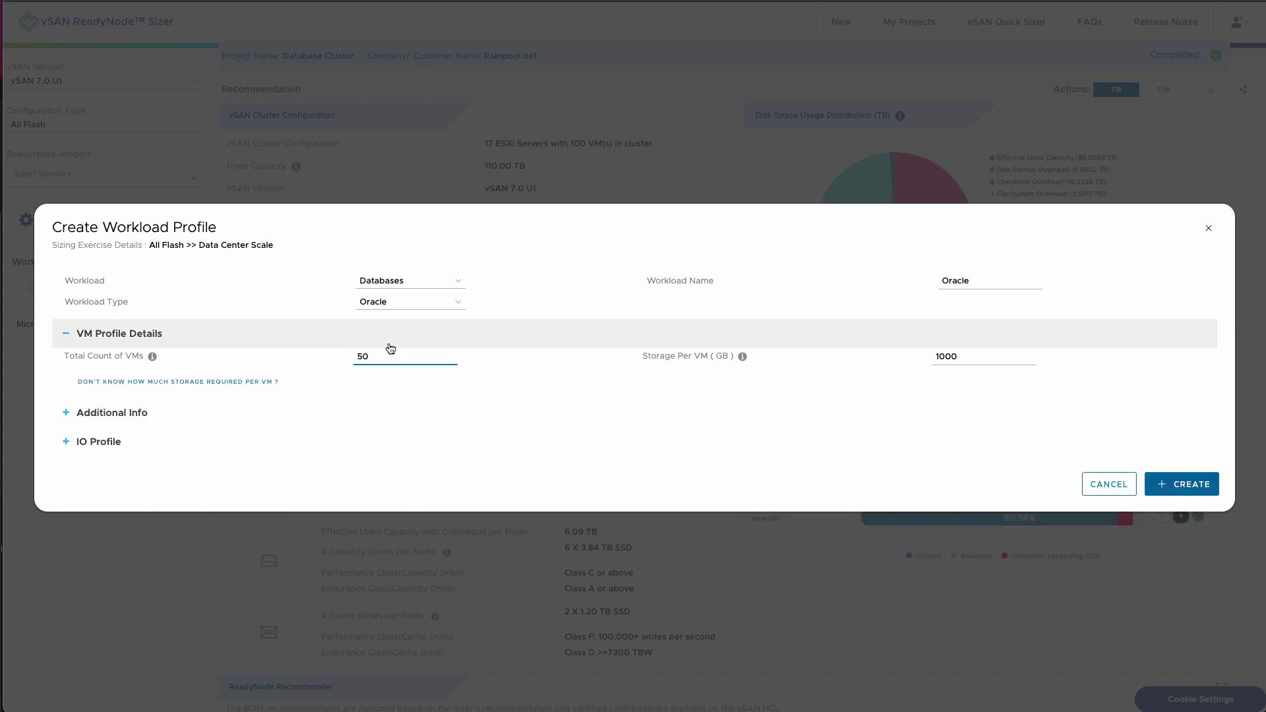
{"action": "left_click", "coordinate": [63, 413]}
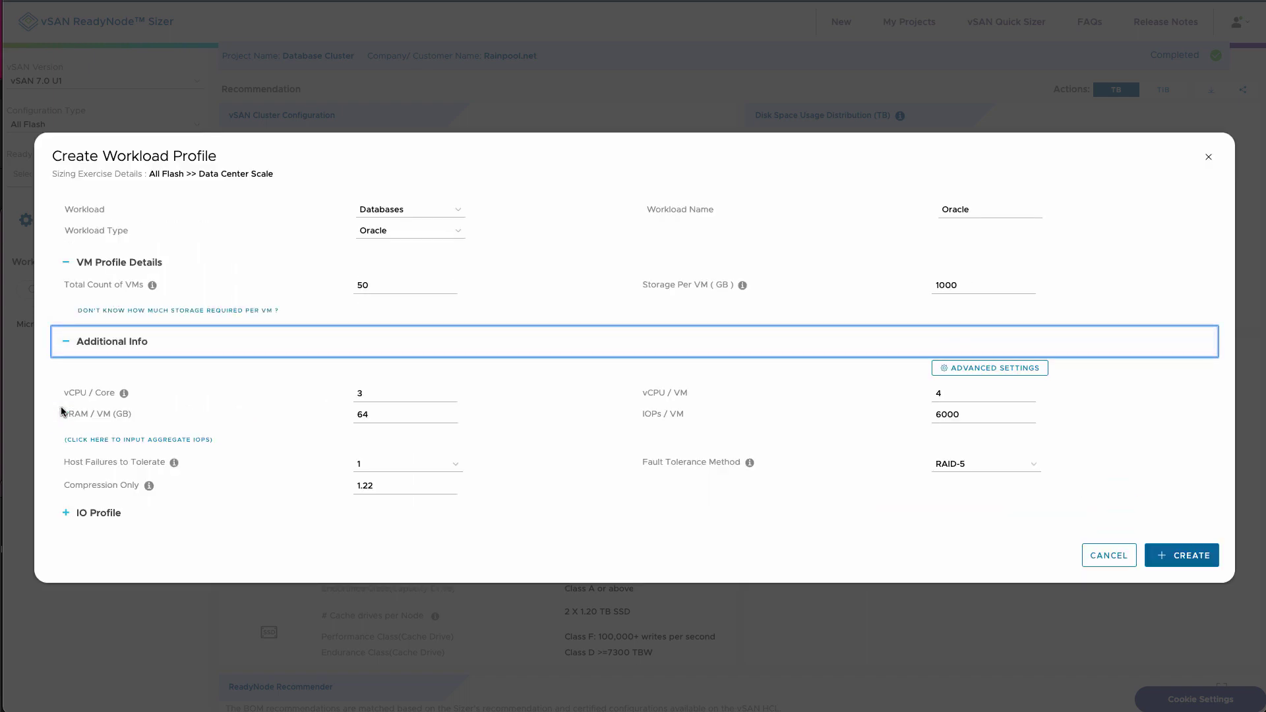
{"action": "left_click", "coordinate": [62, 514]}
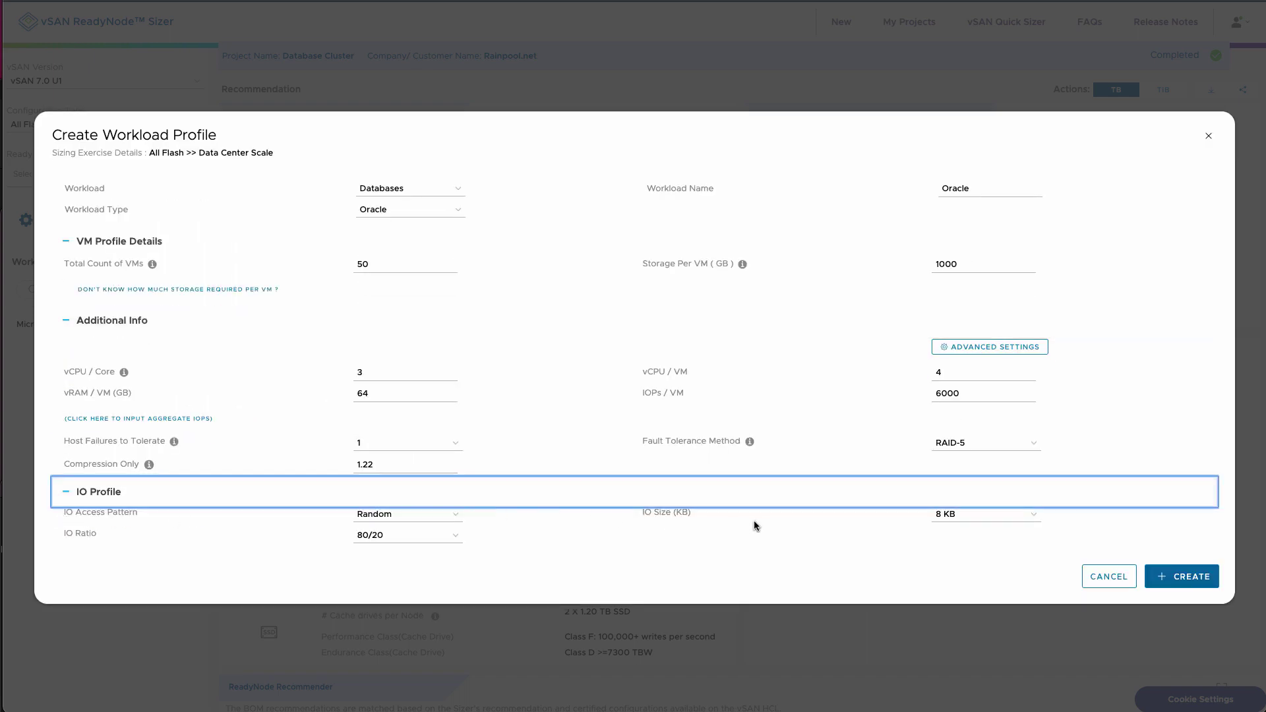
{"action": "left_click", "coordinate": [1191, 577]}
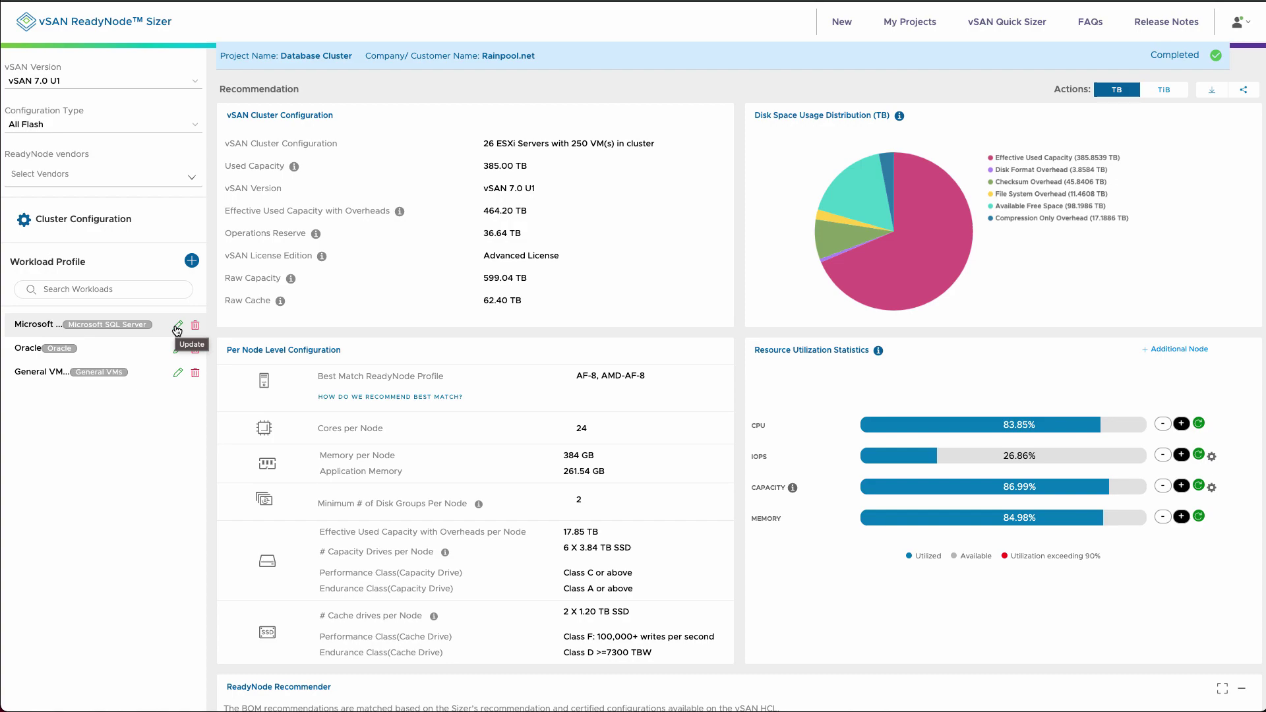
{"action": "left_click", "coordinate": [177, 326]}
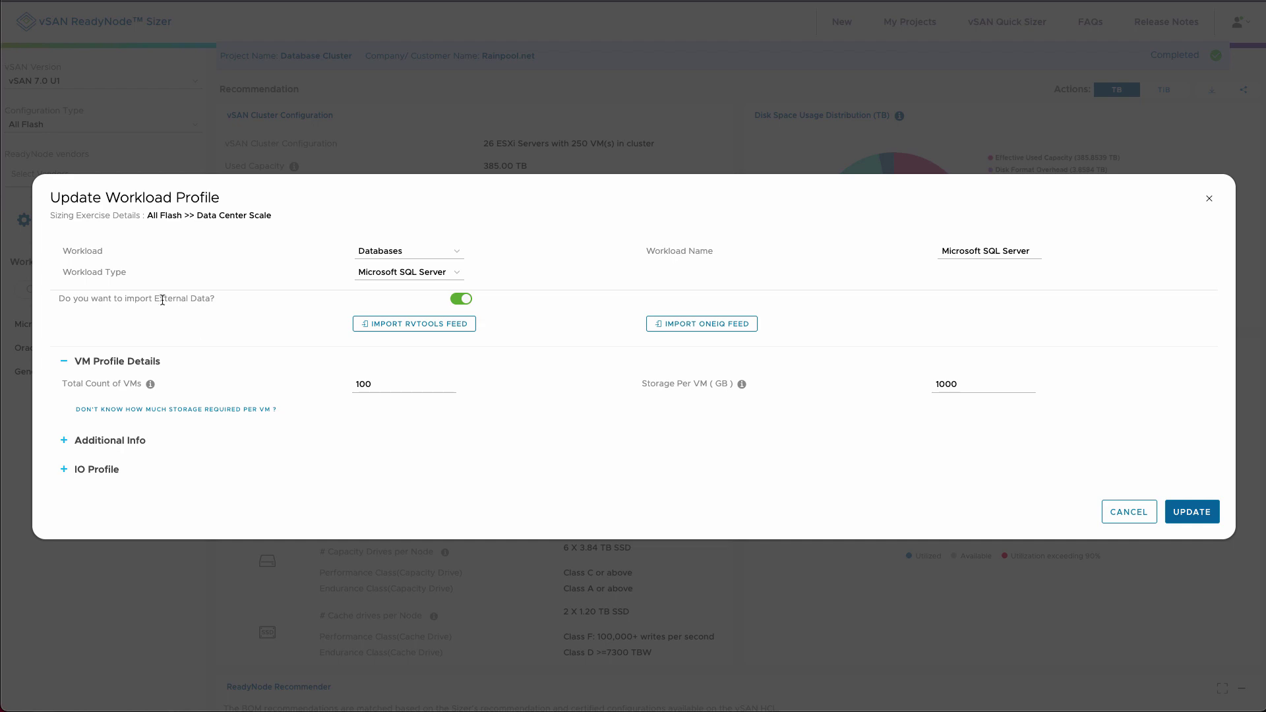
{"action": "triple_click", "coordinate": [183, 299]}
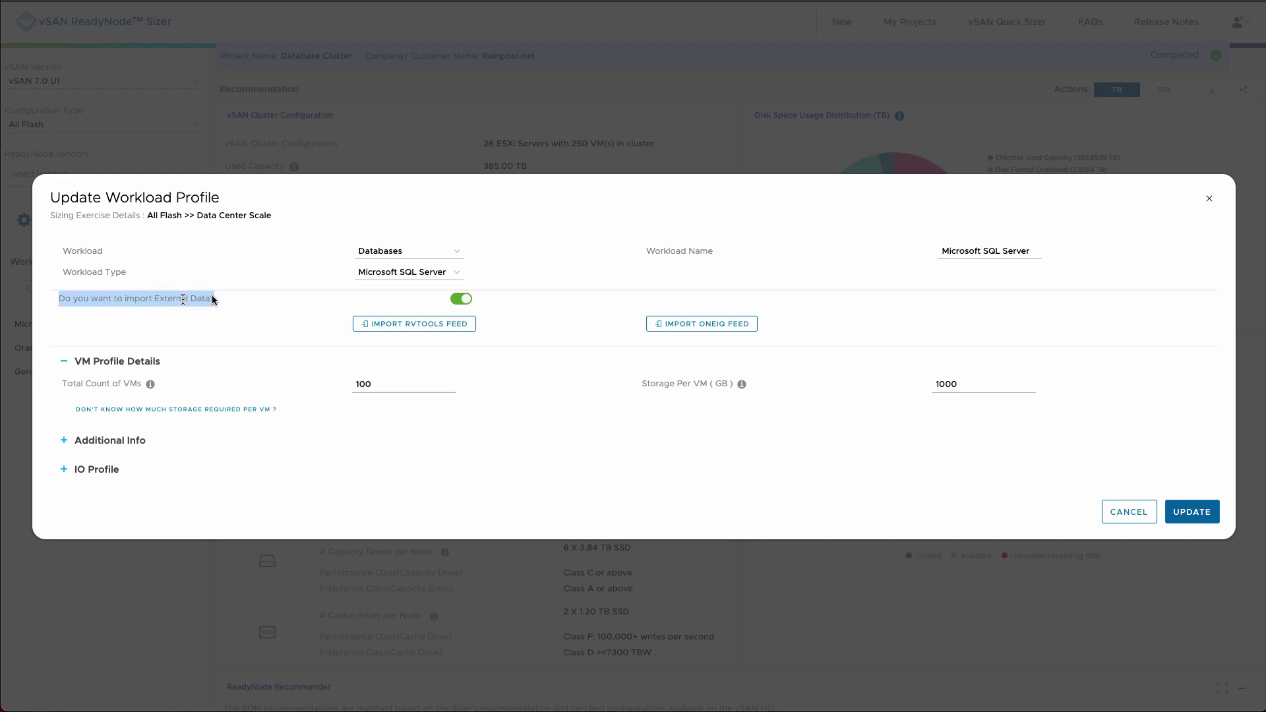
{"action": "left_click", "coordinate": [460, 302]}
{"action": "left_click", "coordinate": [461, 302]}
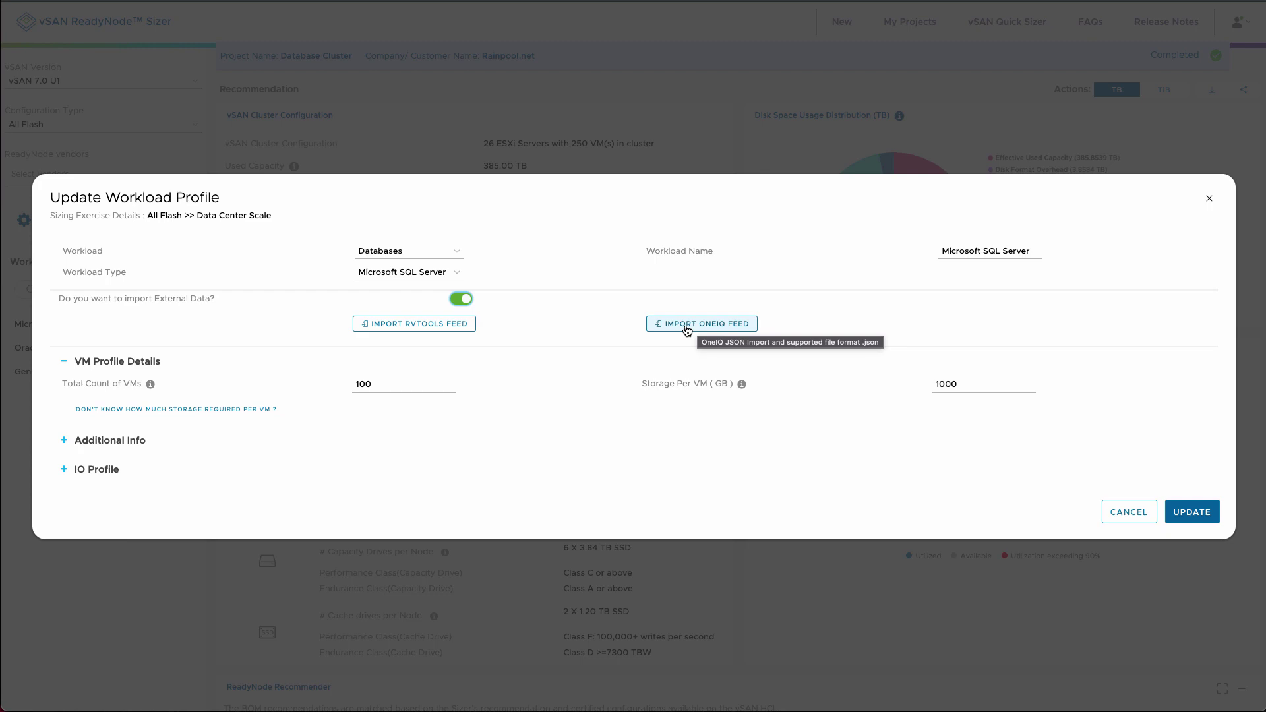
{"action": "key", "text": "Escape"}
Switch capacity figures from TiB to TB, then open and dismiss the Download and Share dialogs.
{"action": "left_click", "coordinate": [1165, 90]}
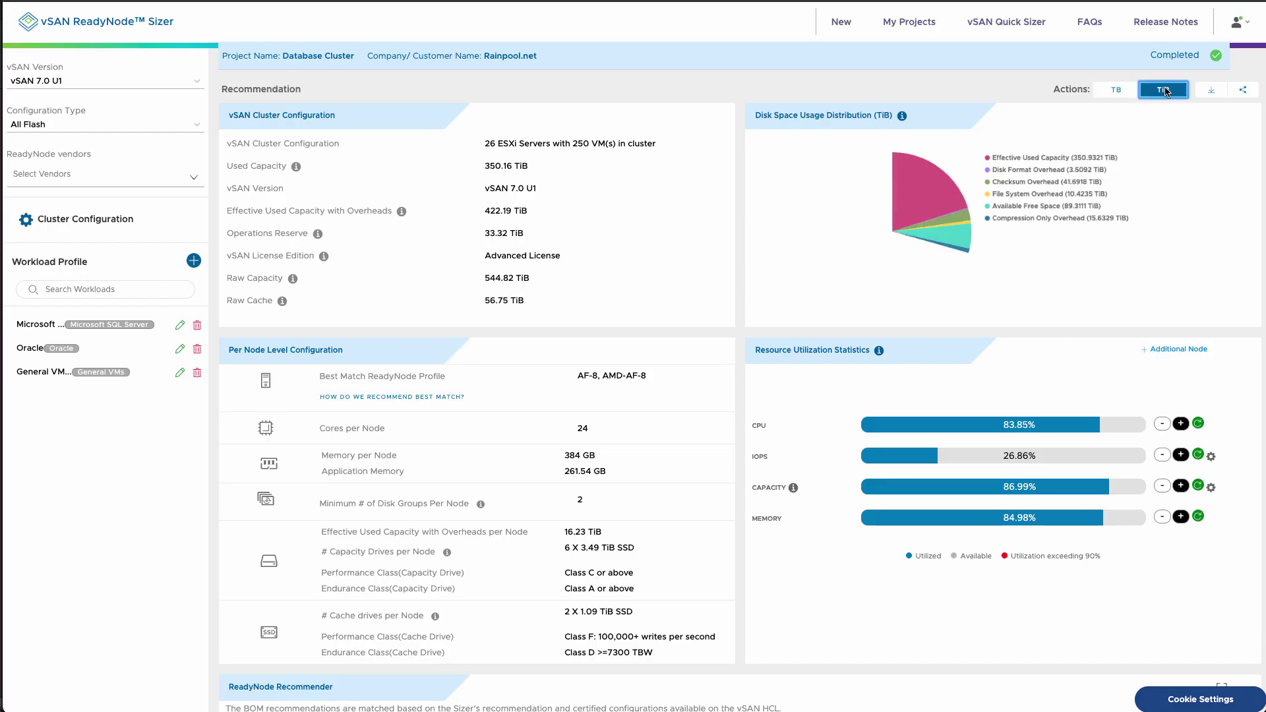
{"action": "left_click", "coordinate": [1114, 90]}
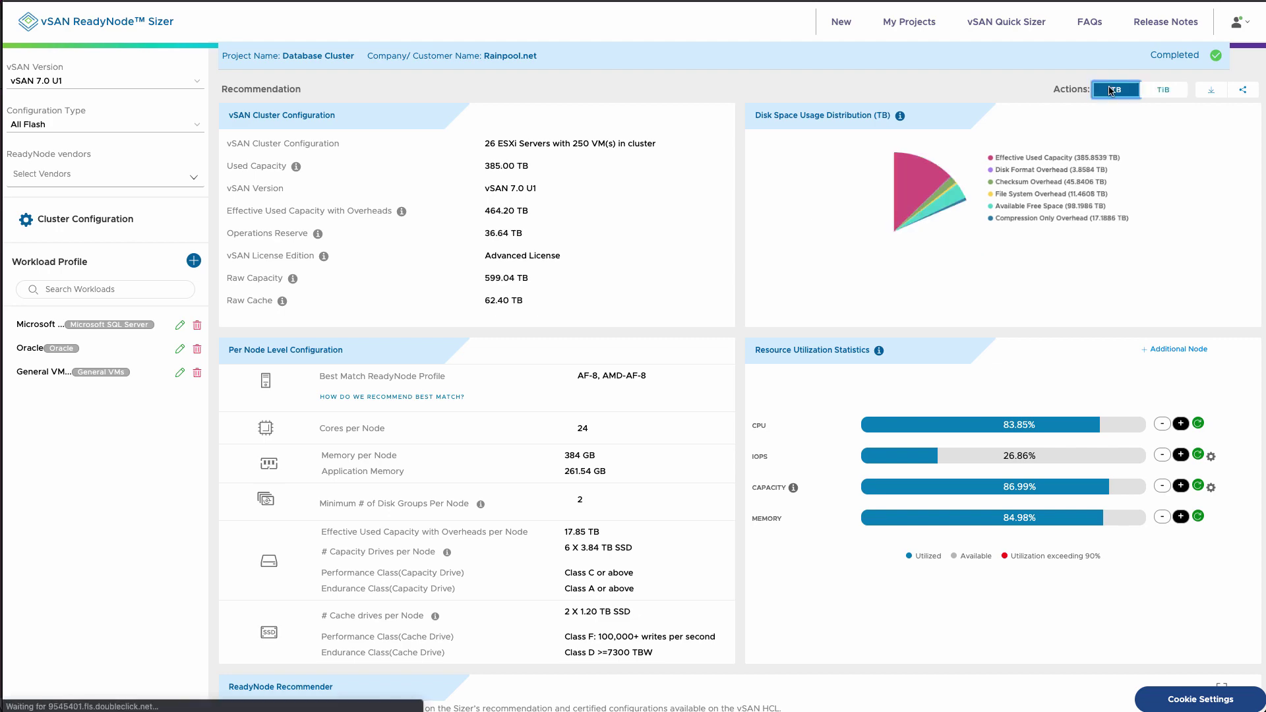
{"action": "left_click", "coordinate": [1212, 91]}
{"action": "left_click", "coordinate": [714, 410]}
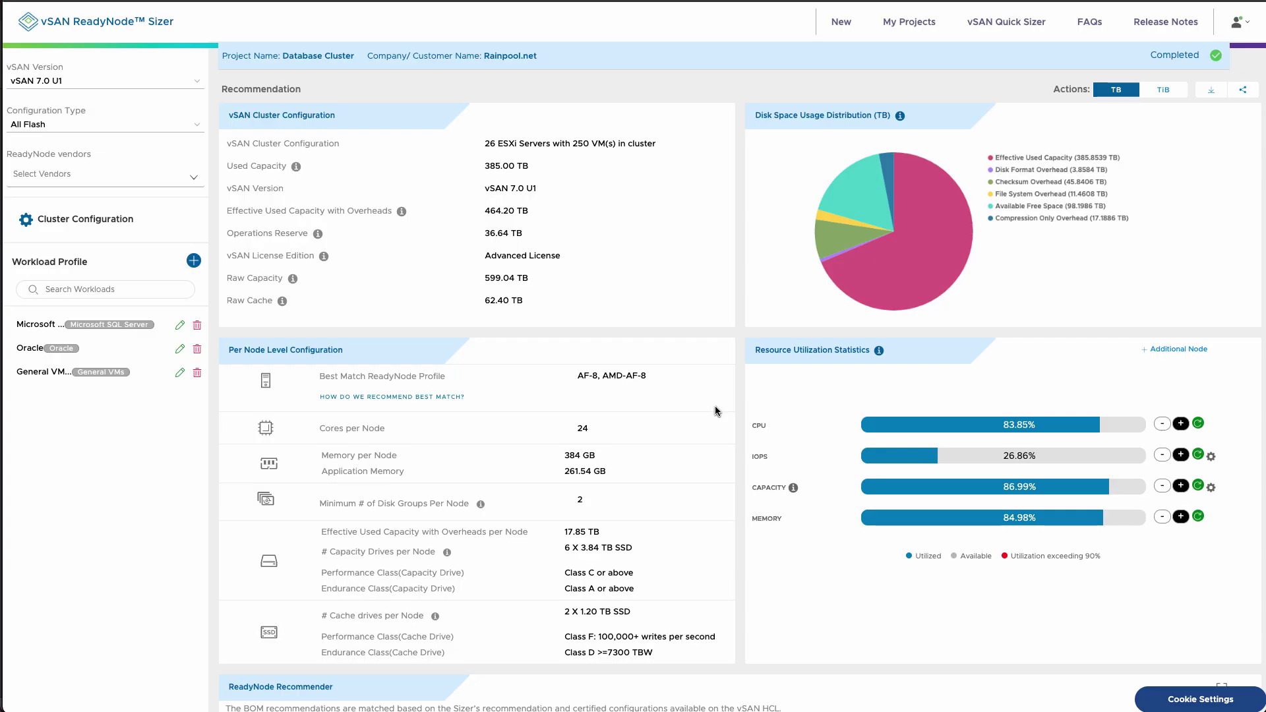
{"action": "left_click", "coordinate": [1242, 92]}
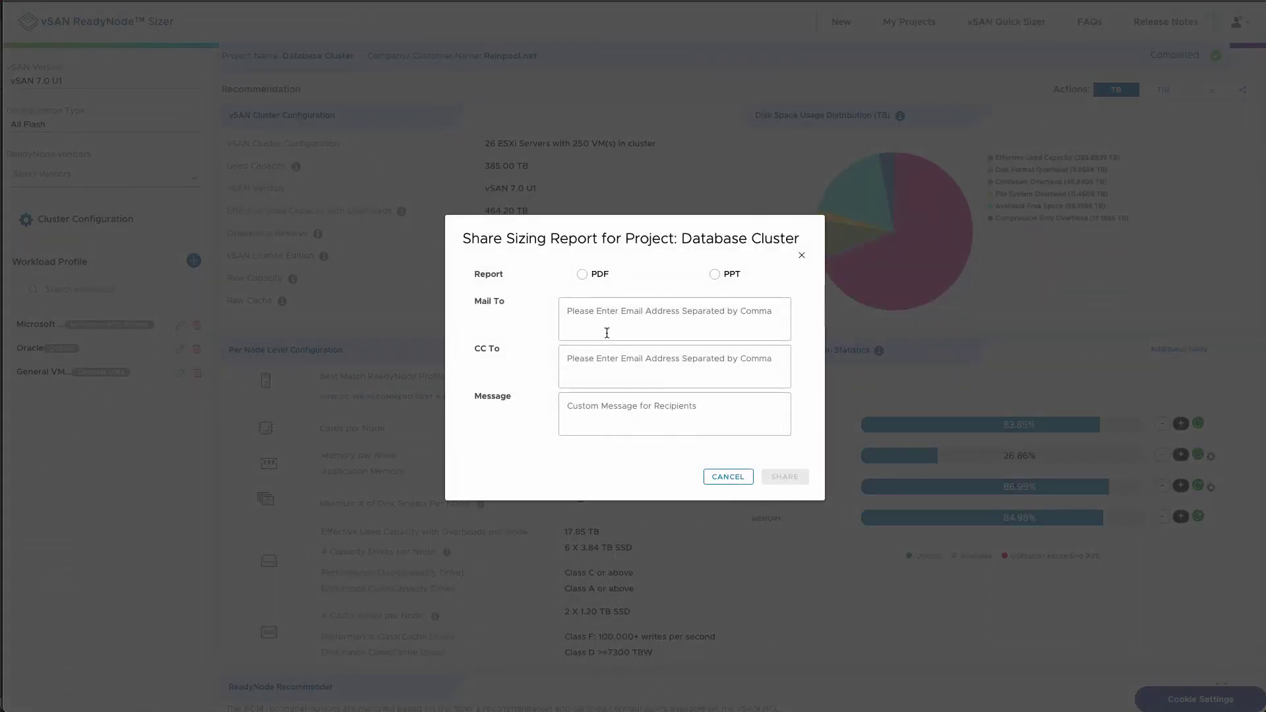
{"action": "left_click", "coordinate": [712, 476]}
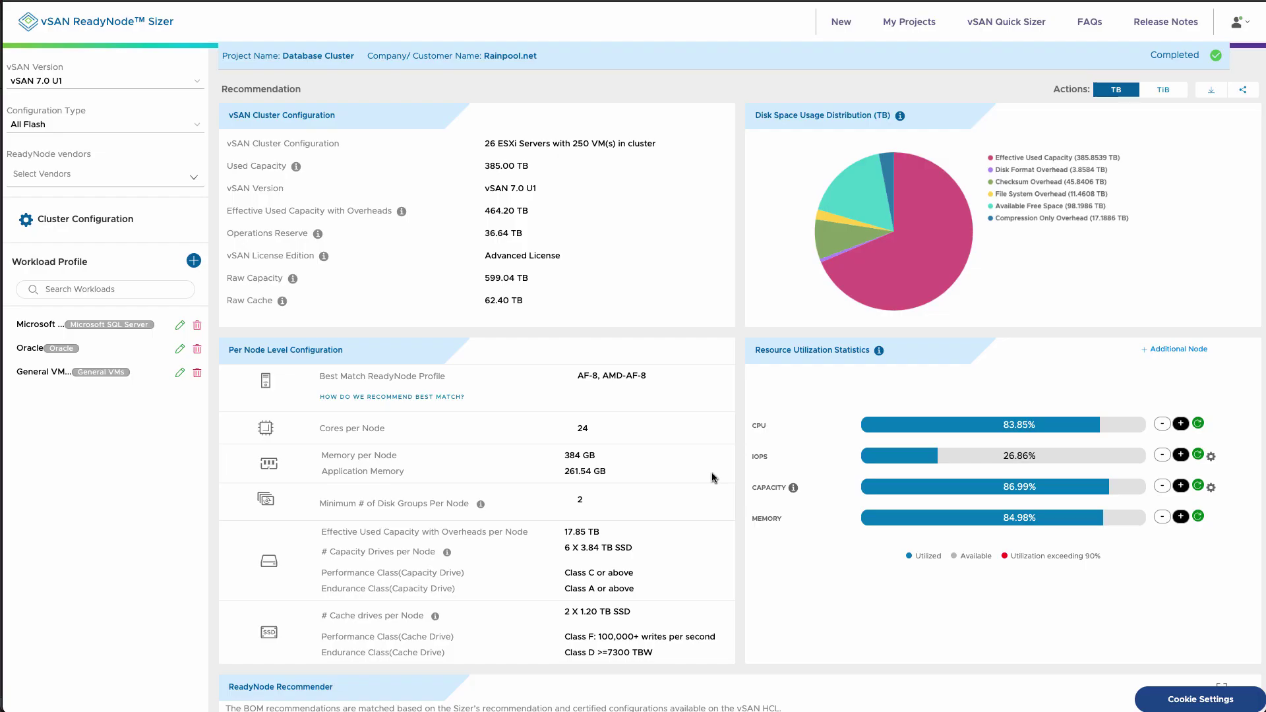
Add a General Purpose workload 'General VMs' with 100 VMs and 200 TB total storage.
{"action": "left_click", "coordinate": [193, 261]}
{"action": "left_click", "coordinate": [369, 377]}
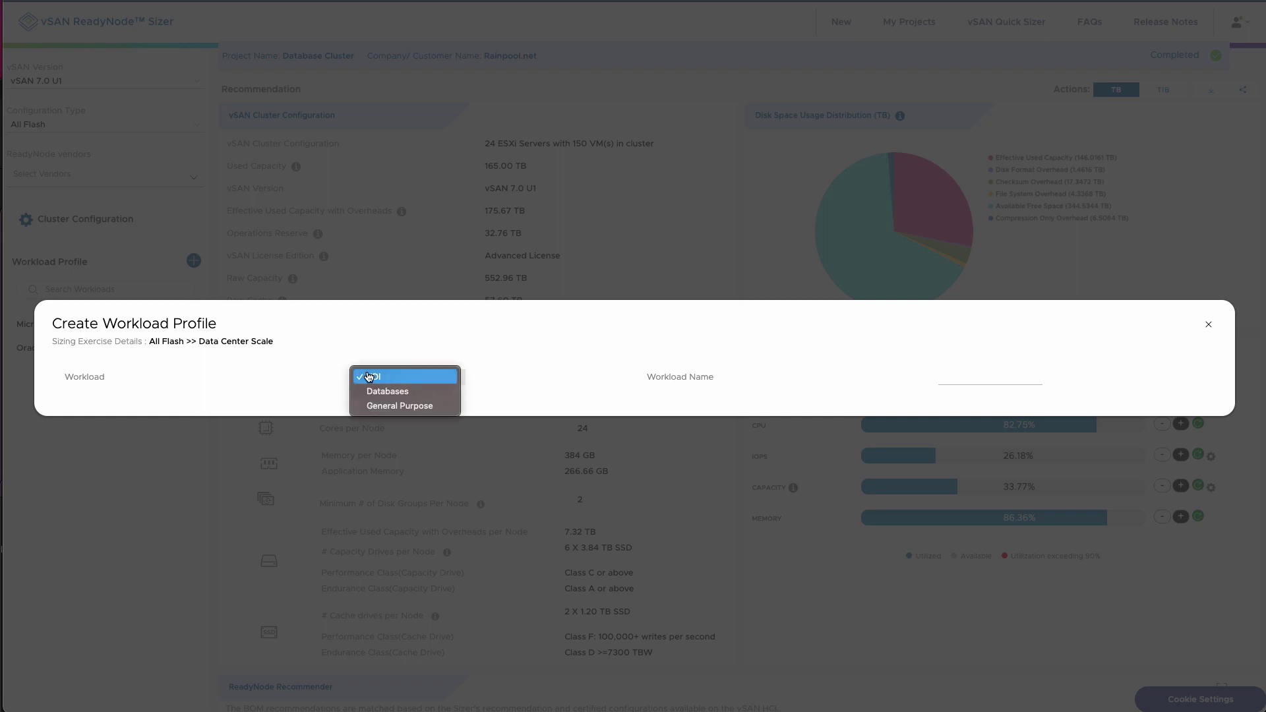
{"action": "left_click", "coordinate": [394, 407]}
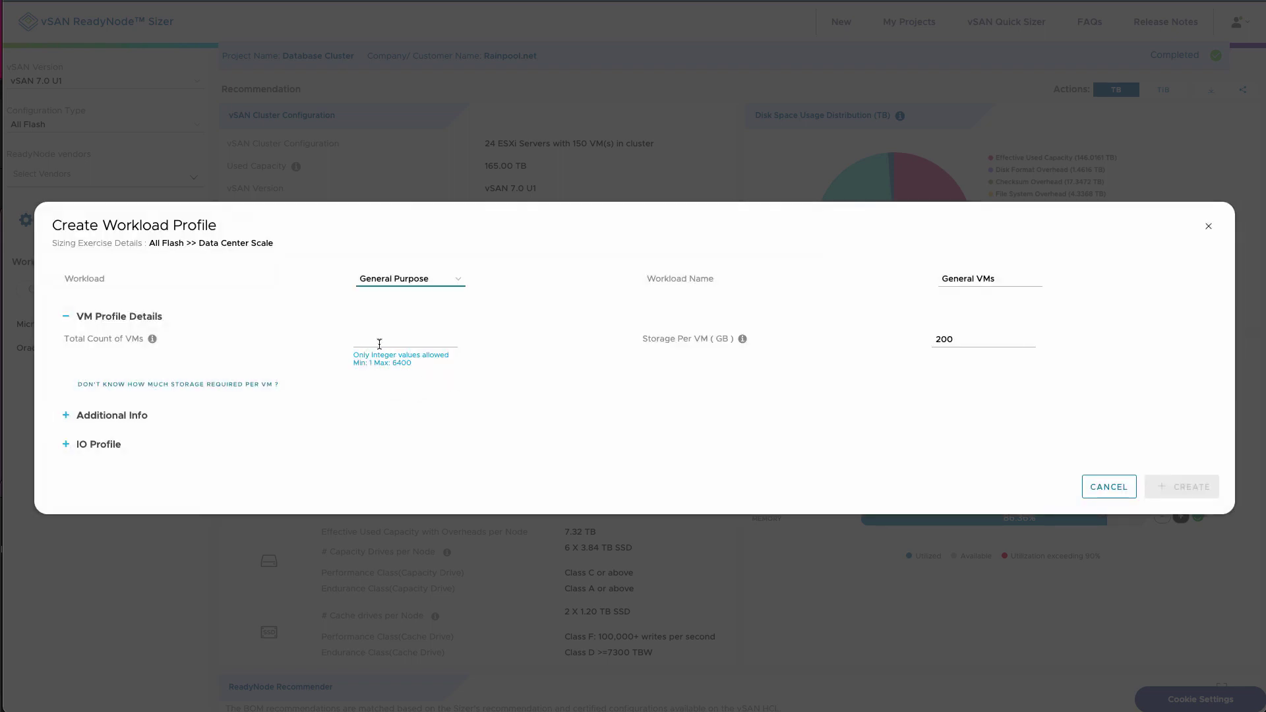
{"action": "left_click", "coordinate": [378, 343]}
{"action": "type", "text": "100"}
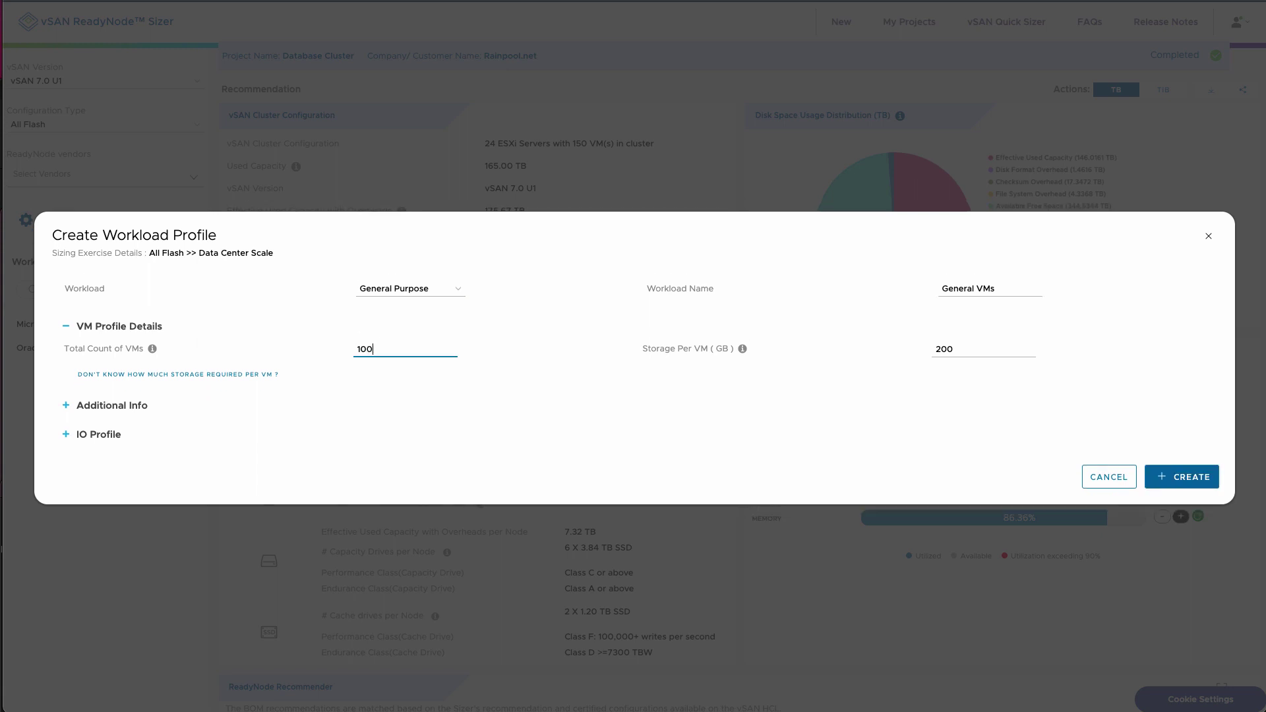
{"action": "left_click", "coordinate": [147, 374]}
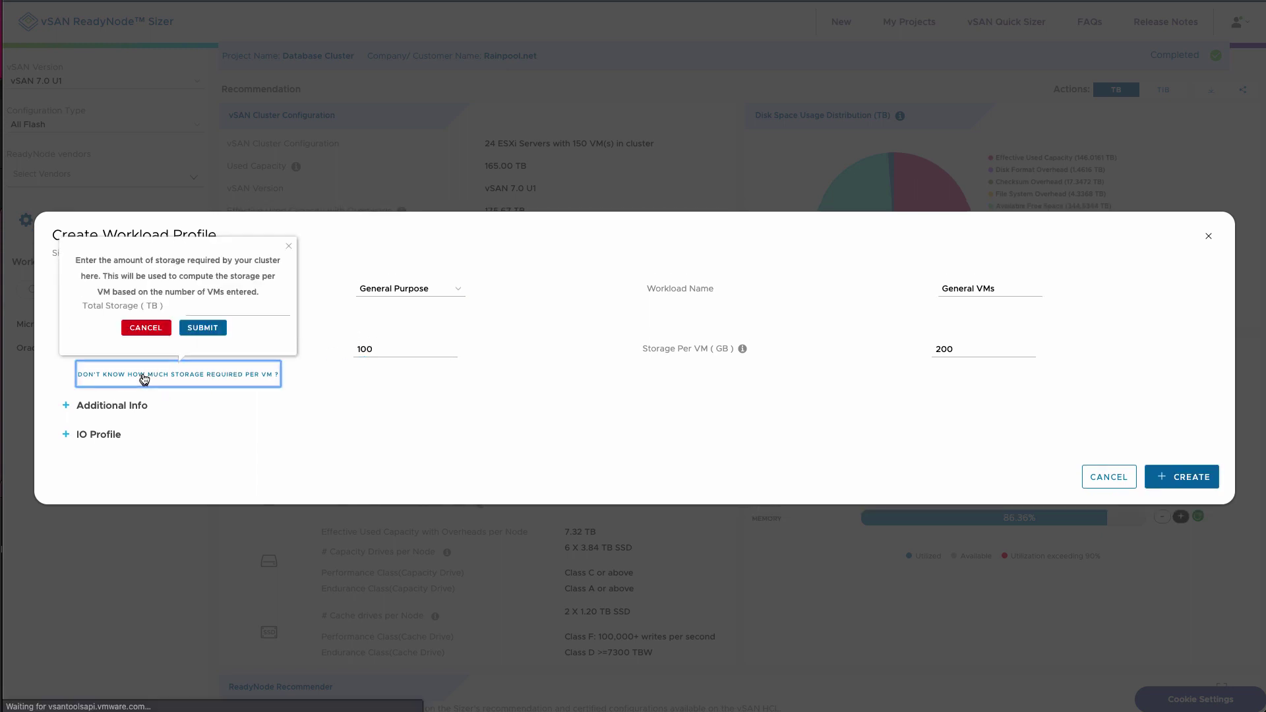
{"action": "left_click", "coordinate": [203, 308]}
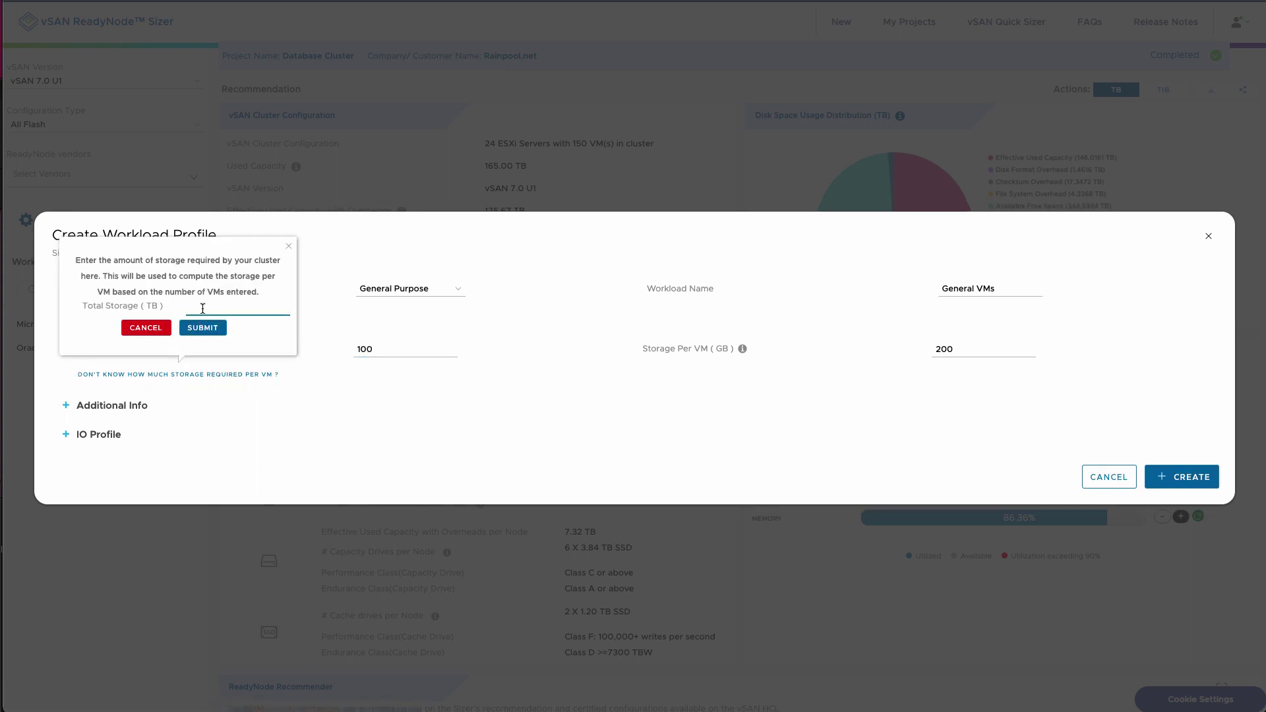
{"action": "type", "text": "200"}
{"action": "left_click", "coordinate": [204, 328]}
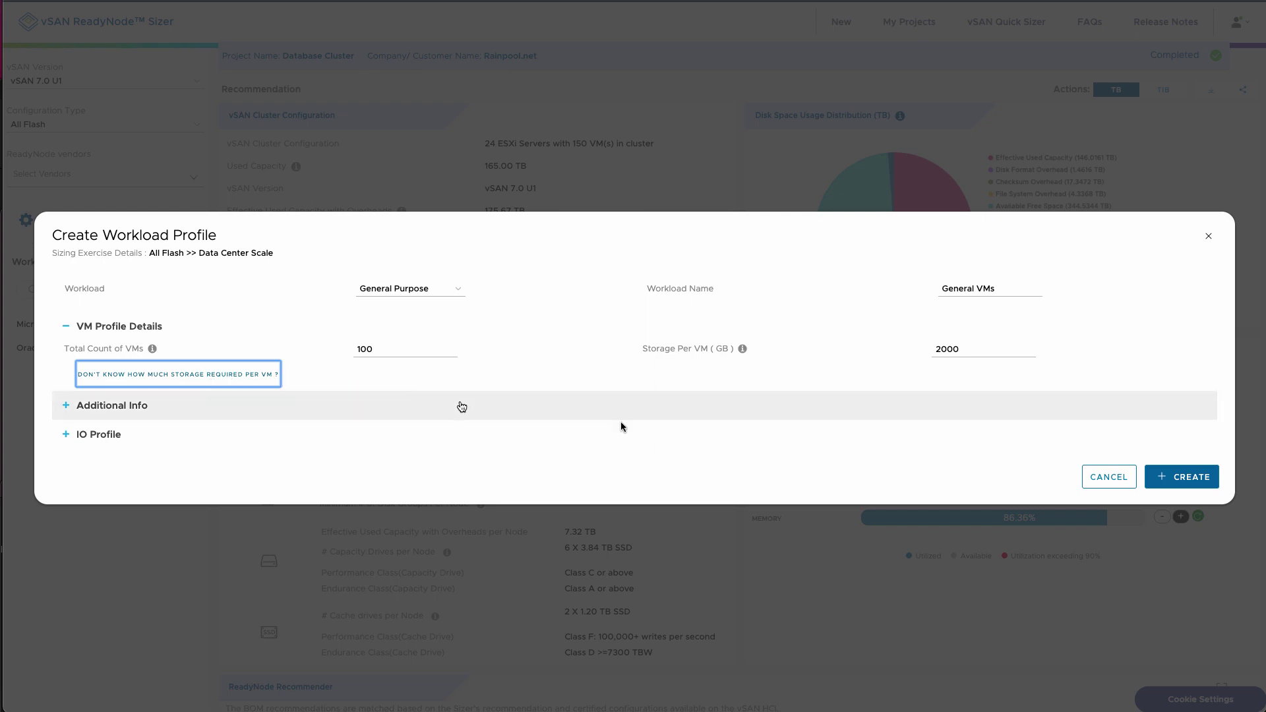
{"action": "left_click", "coordinate": [1192, 486]}
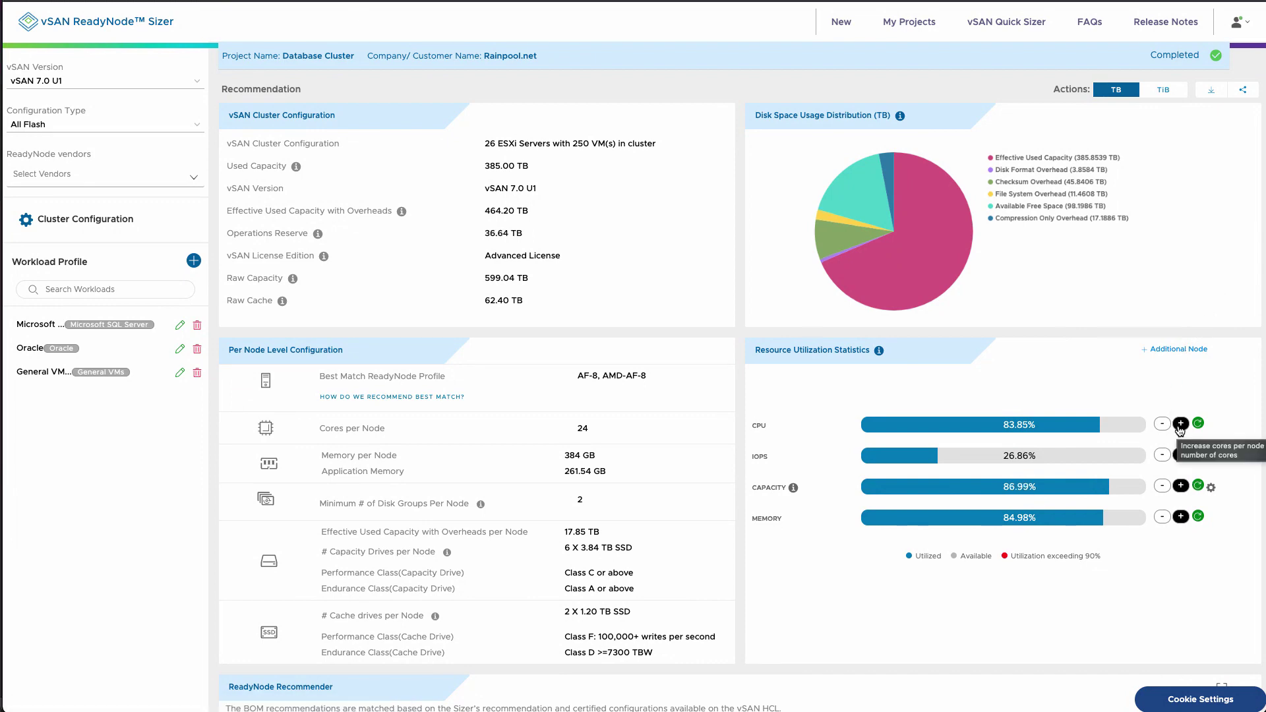
Raise nodes to 28 cores and add a disk group per node for 3 disk groups.
{"action": "left_click", "coordinate": [1180, 427]}
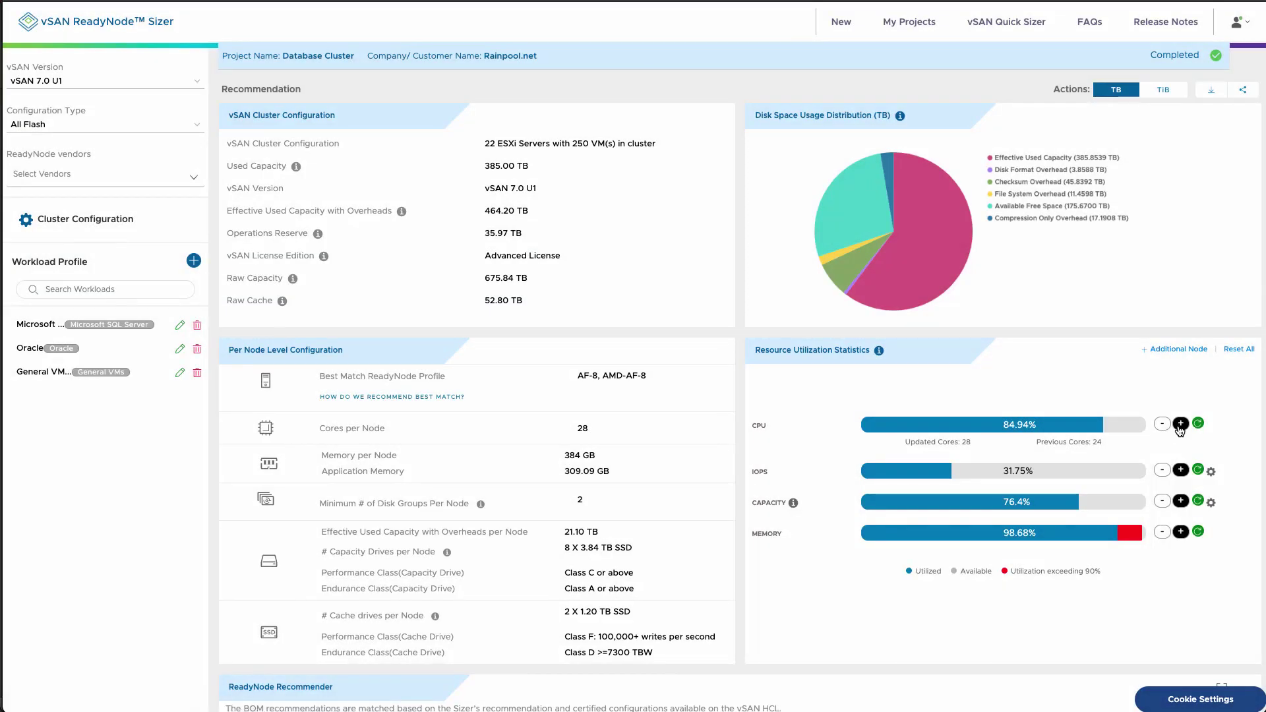
{"action": "left_click", "coordinate": [1181, 471]}
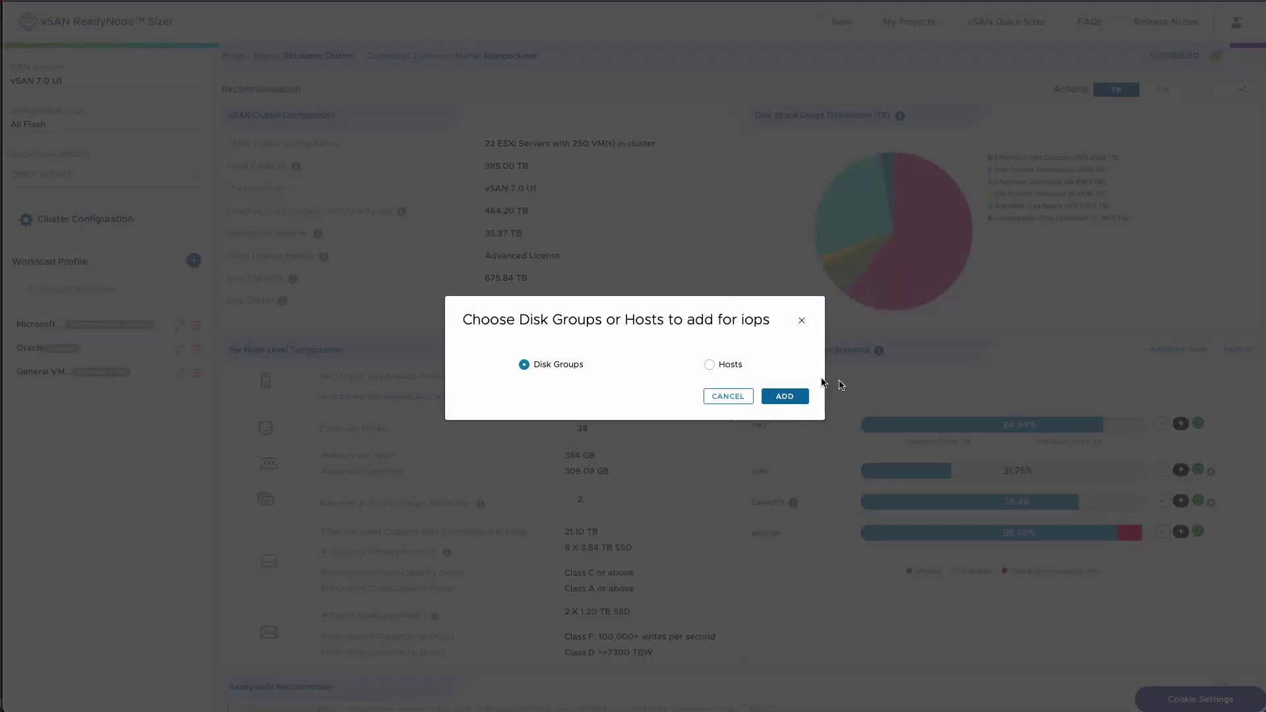
{"action": "left_click", "coordinate": [727, 396]}
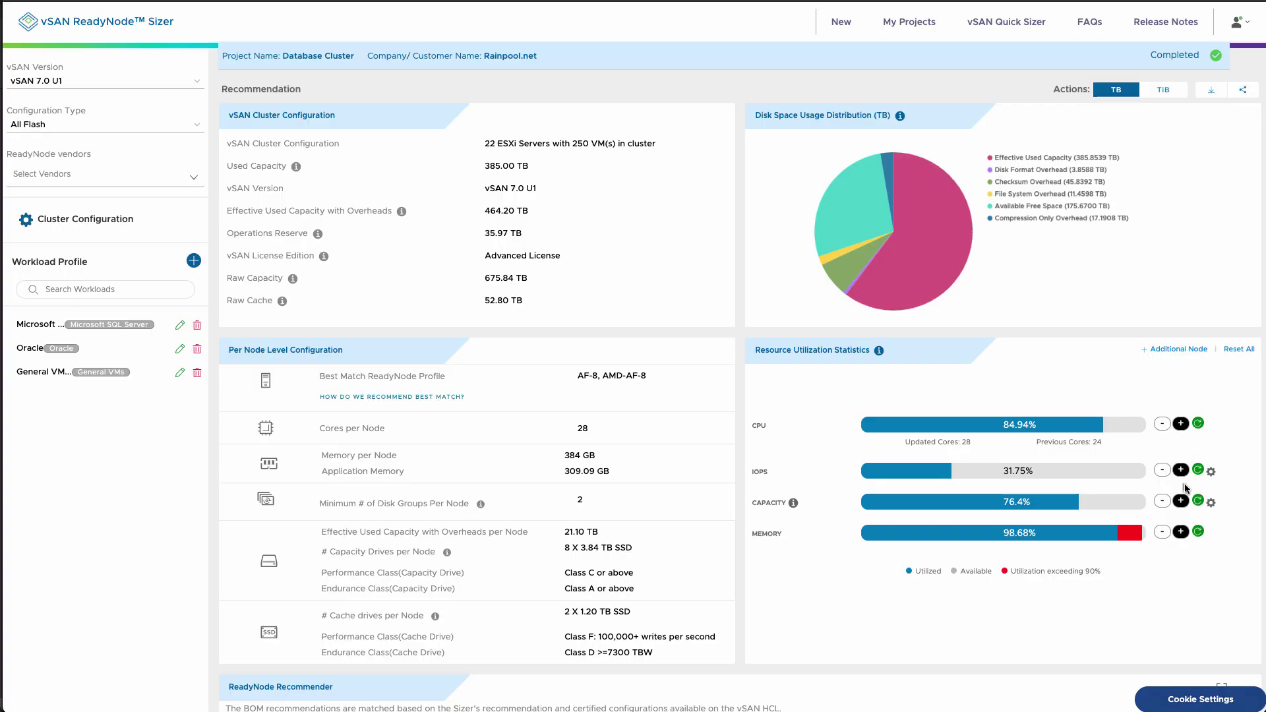
{"action": "left_click", "coordinate": [1181, 501]}
{"action": "left_click", "coordinate": [777, 398]}
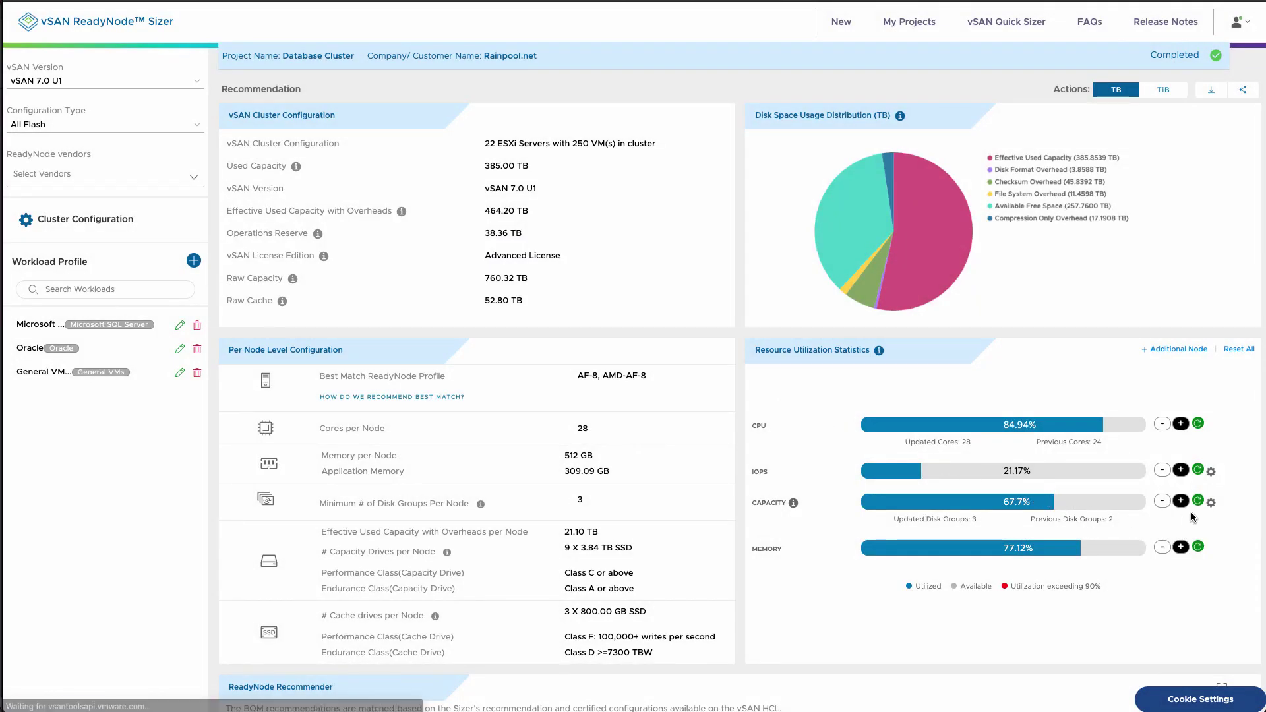
Add one host for 23 servers and raise memory per node to 512 GB.
{"action": "left_click", "coordinate": [1210, 504]}
{"action": "left_click", "coordinate": [726, 340]}
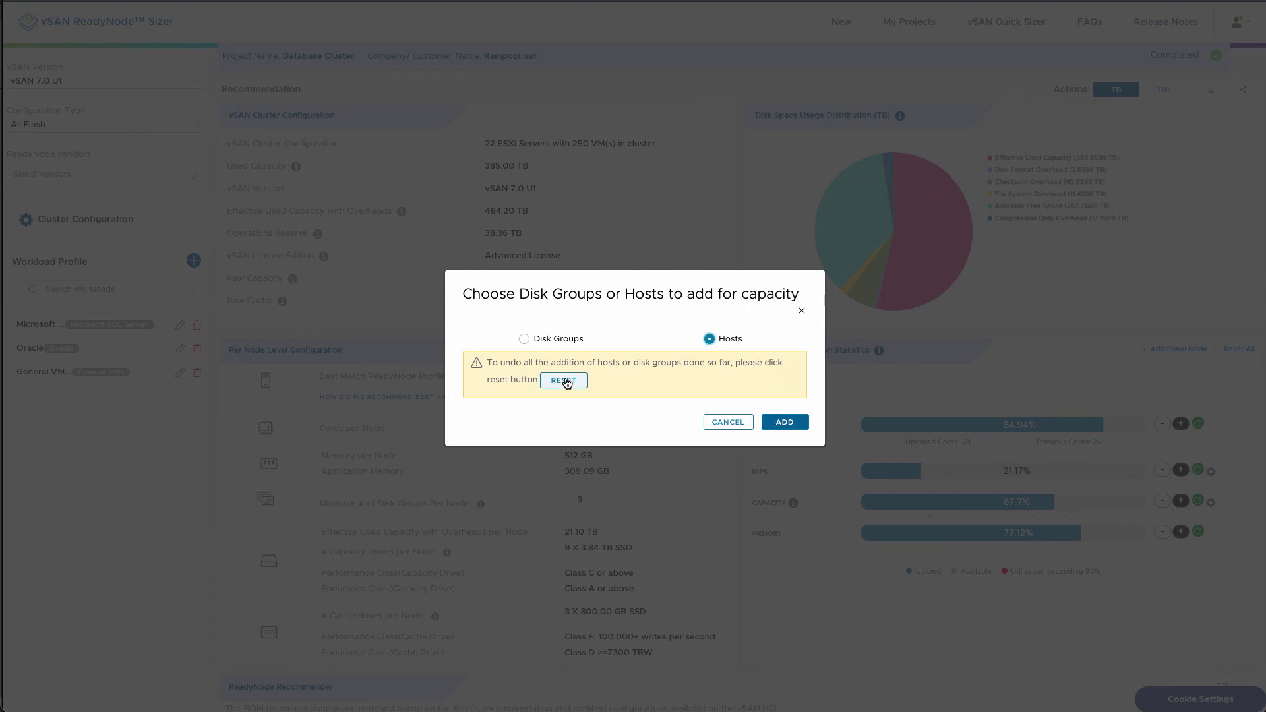
{"action": "left_click", "coordinate": [777, 423]}
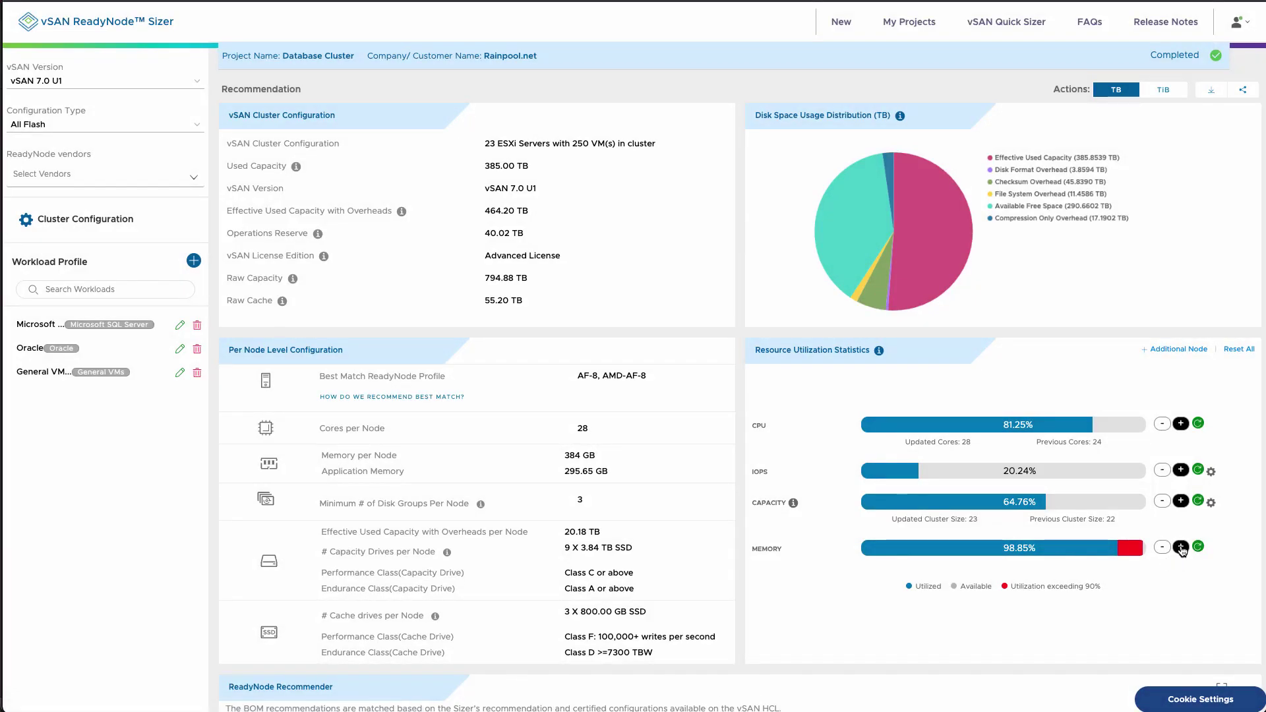
{"action": "left_click", "coordinate": [1181, 548]}
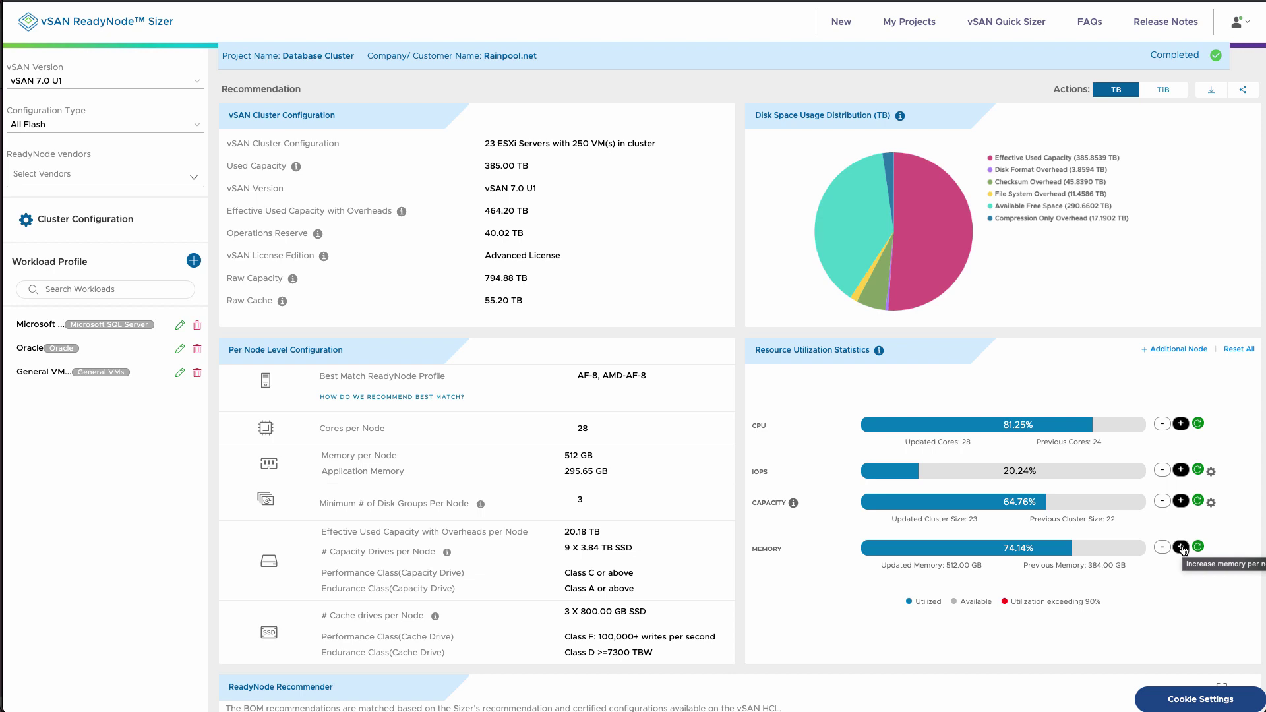
Add 2 extra nodes, then Reset All back to 26 servers with 24 cores and 384 GB.
{"action": "left_click", "coordinate": [1182, 351]}
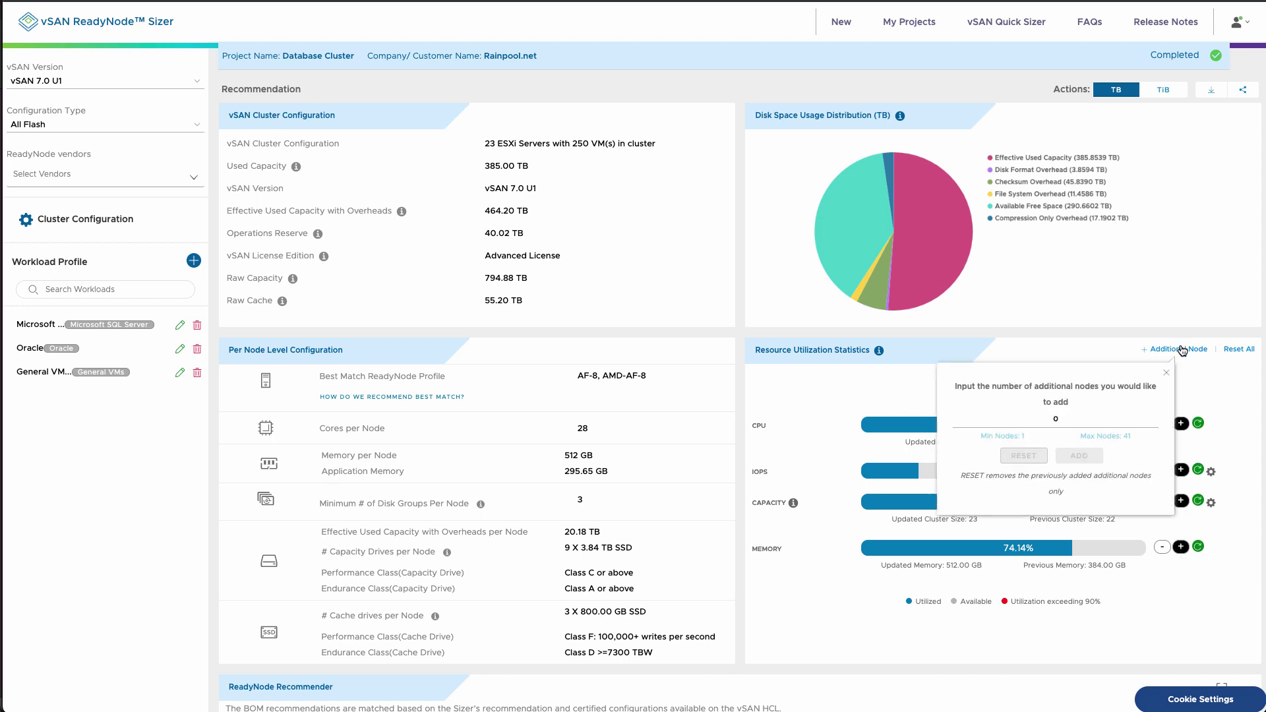
{"action": "type", "text": "2"}
{"action": "left_click", "coordinate": [1078, 455]}
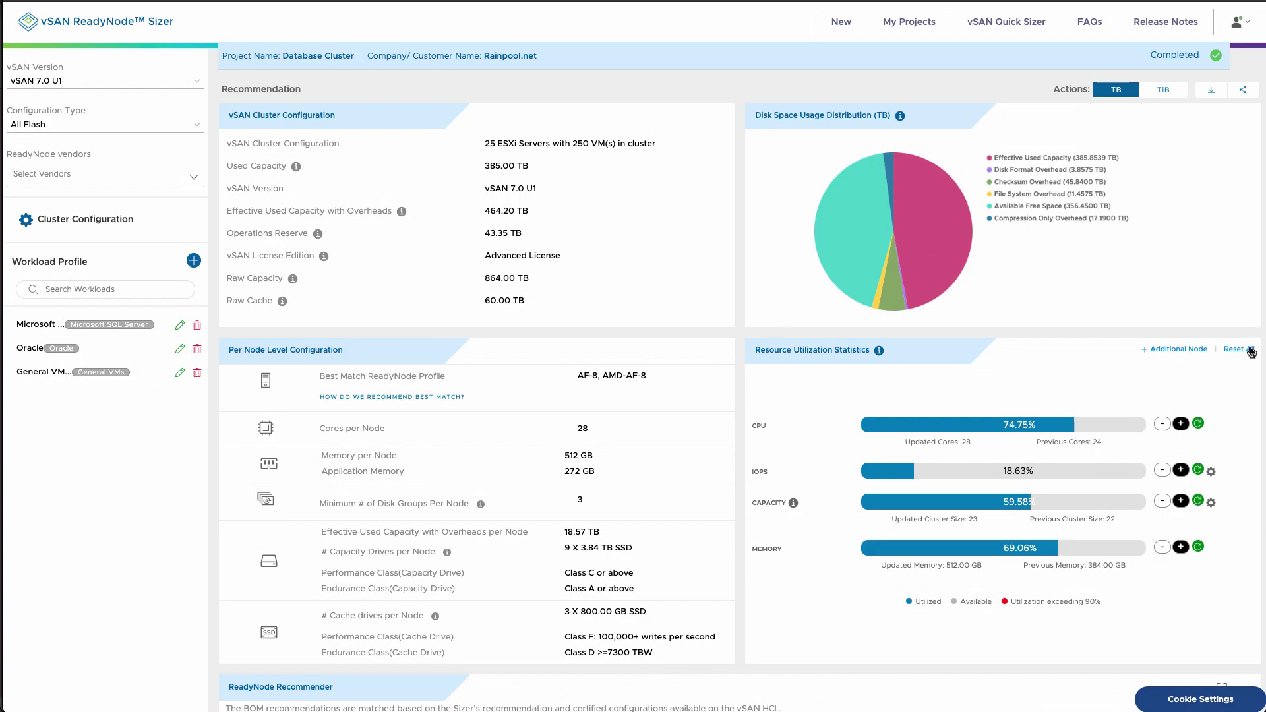
{"action": "left_click", "coordinate": [1251, 351]}
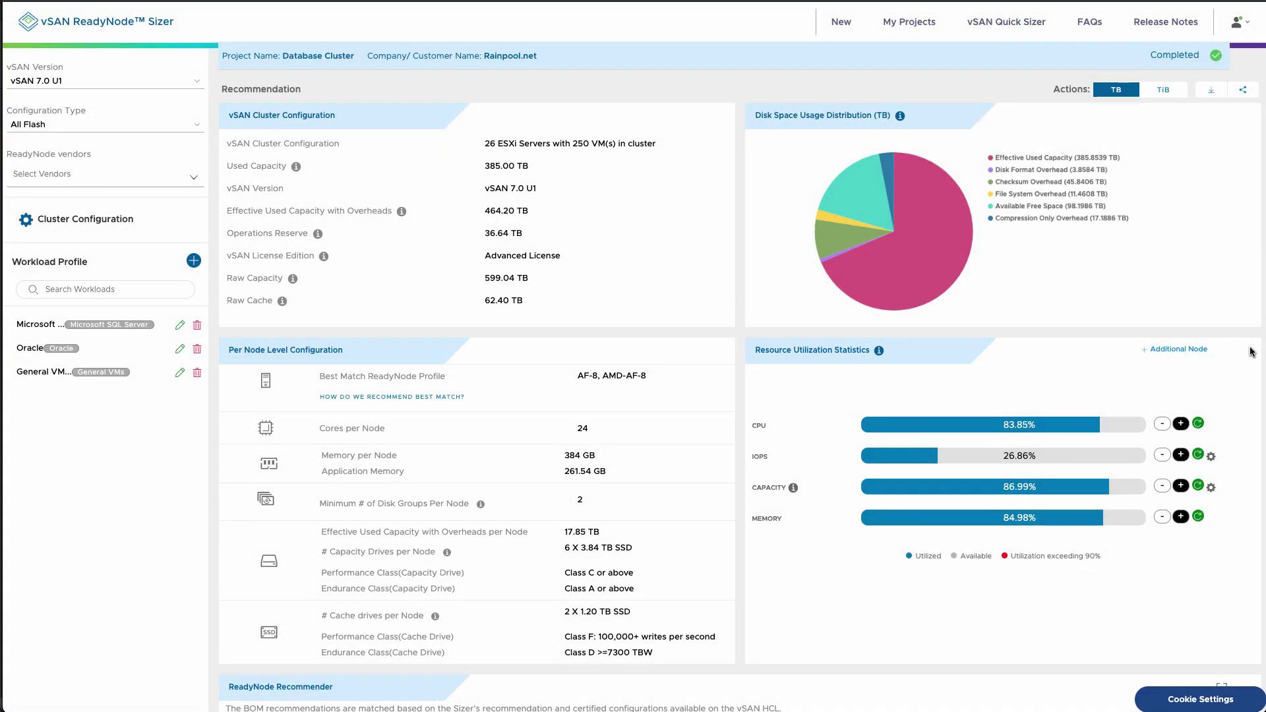
In Quick Sizer, choose Hitachi Vantara AF-8 with 2 disk groups per server and 3.84 TB capacity drives.
{"action": "left_click", "coordinate": [1006, 22]}
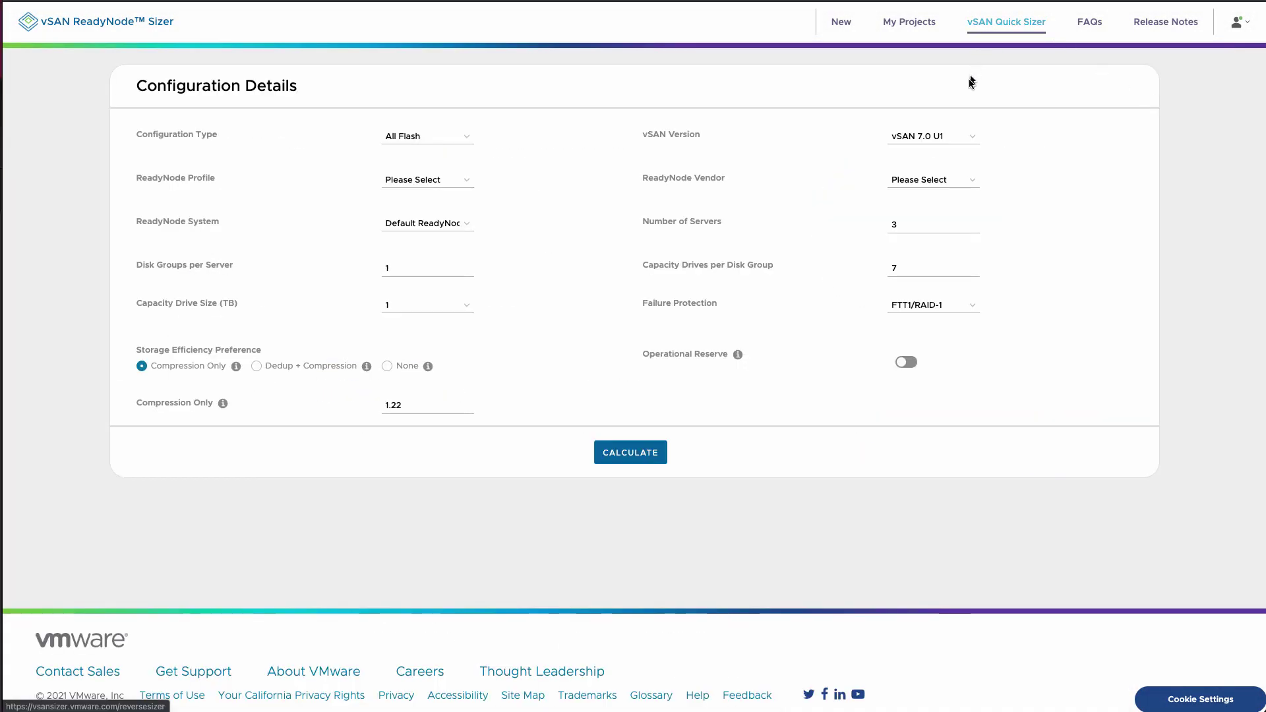
{"action": "left_click", "coordinate": [915, 178]}
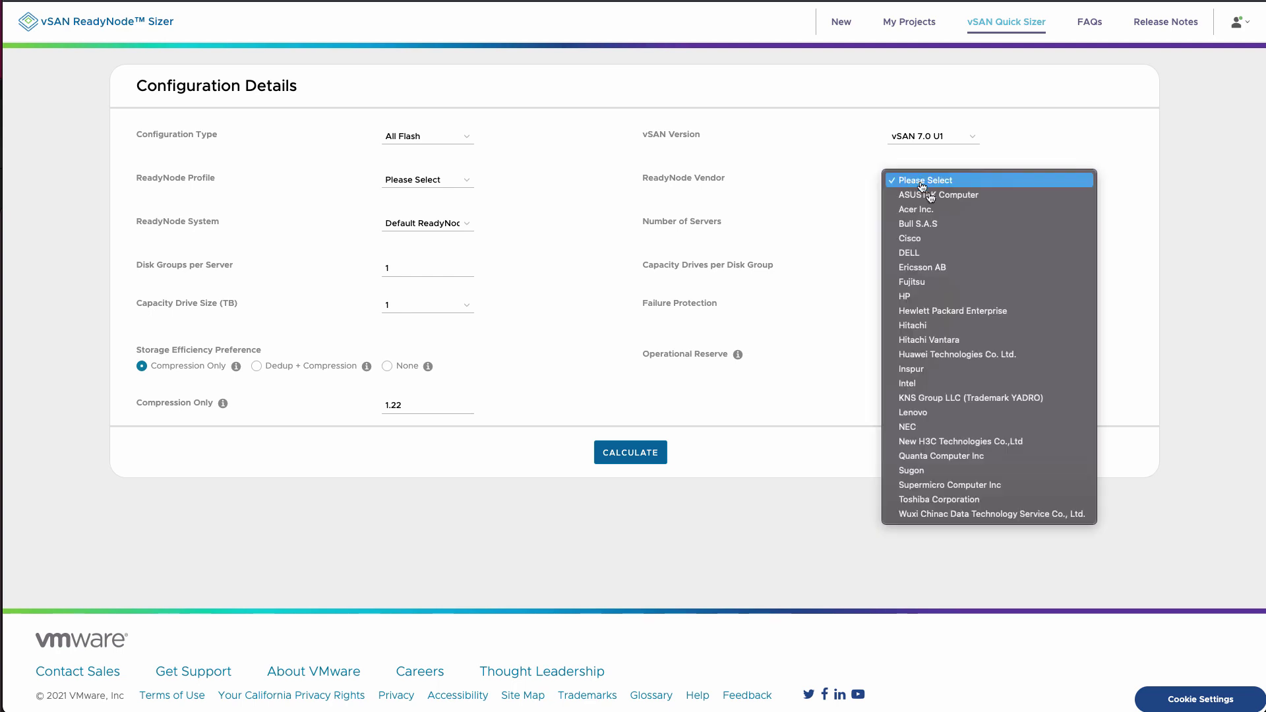
{"action": "left_click", "coordinate": [953, 340]}
{"action": "left_click", "coordinate": [429, 183]}
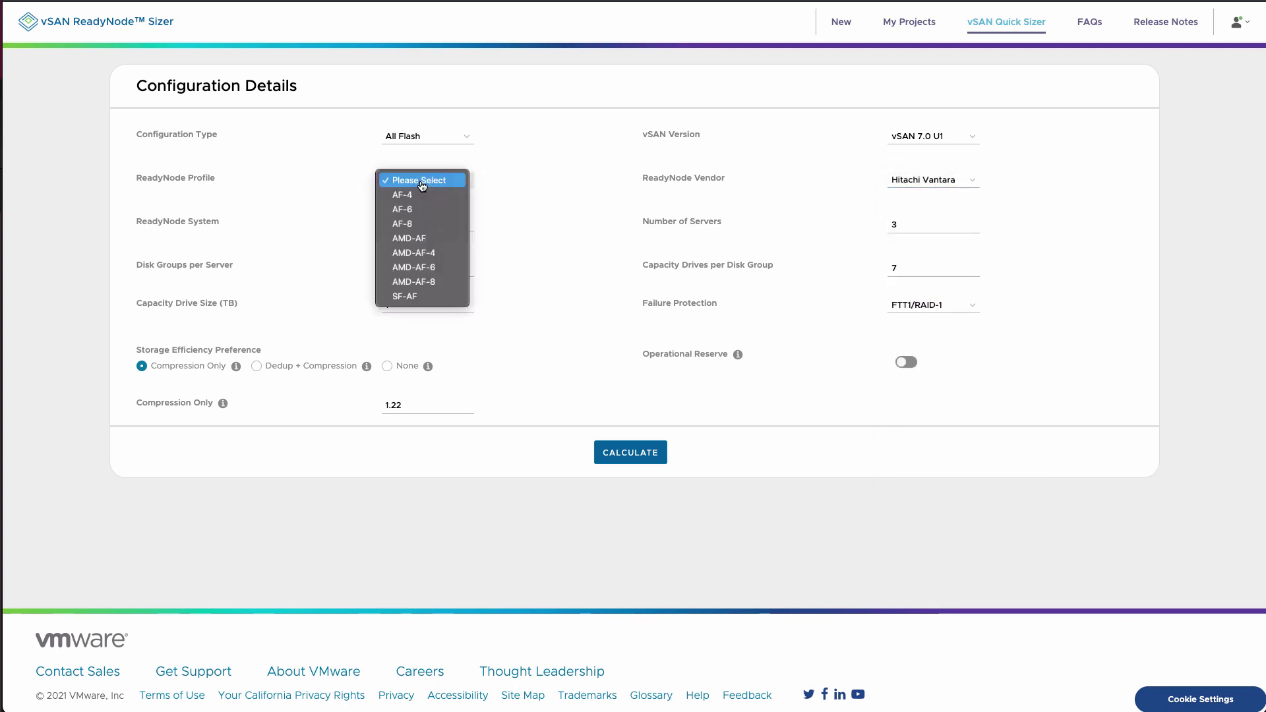
{"action": "left_click", "coordinate": [418, 225]}
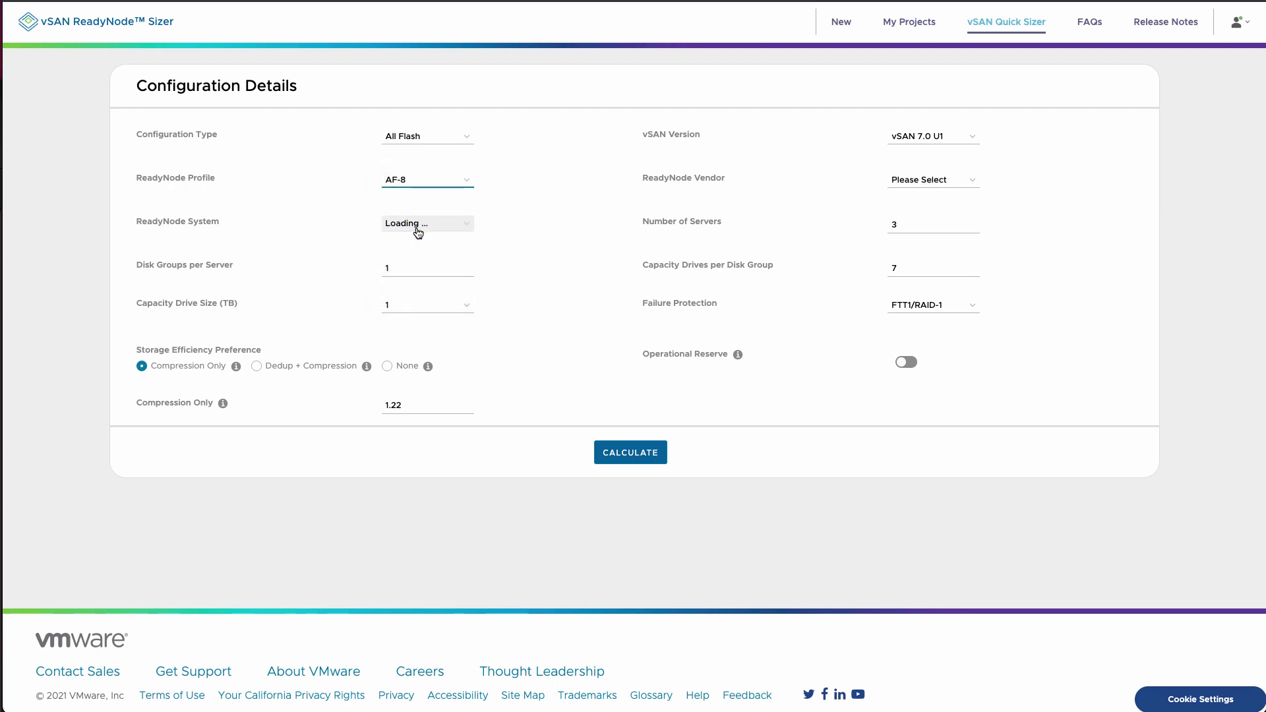
{"action": "left_click", "coordinate": [395, 267]}
{"action": "type", "text": "2"}
{"action": "key", "text": "Tab"}
{"action": "left_click", "coordinate": [405, 310]}
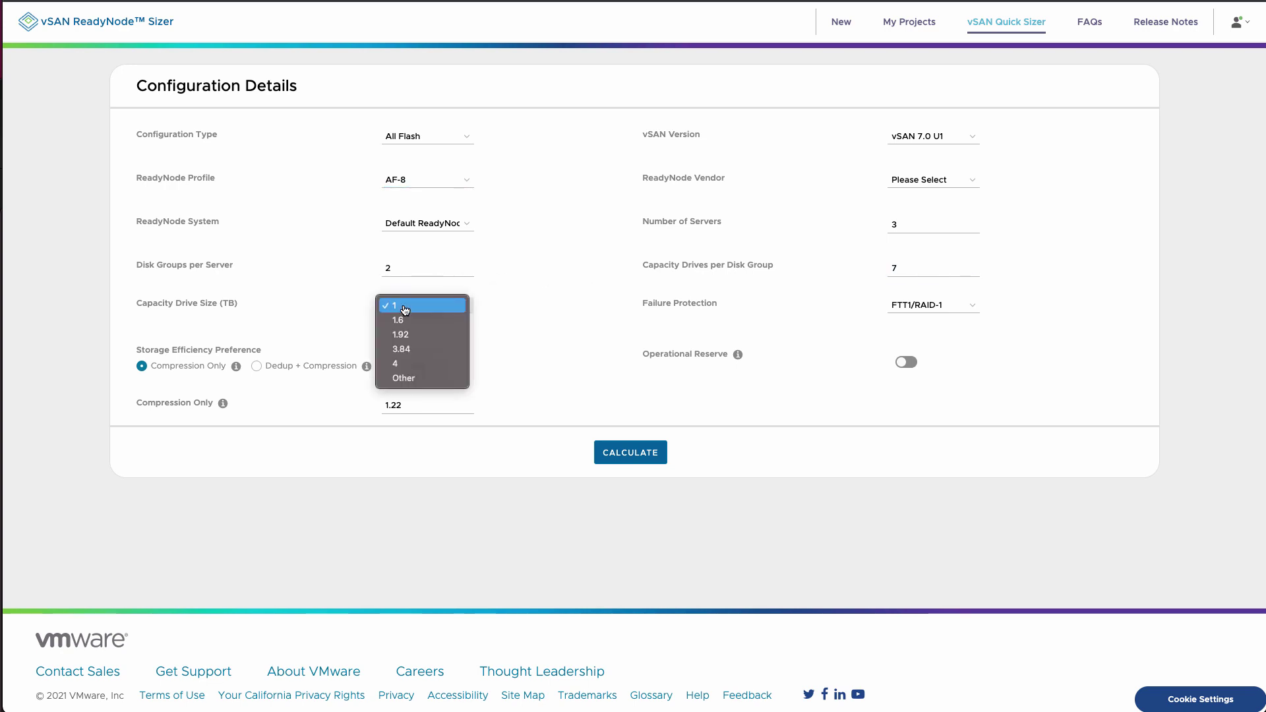
{"action": "left_click", "coordinate": [412, 350]}
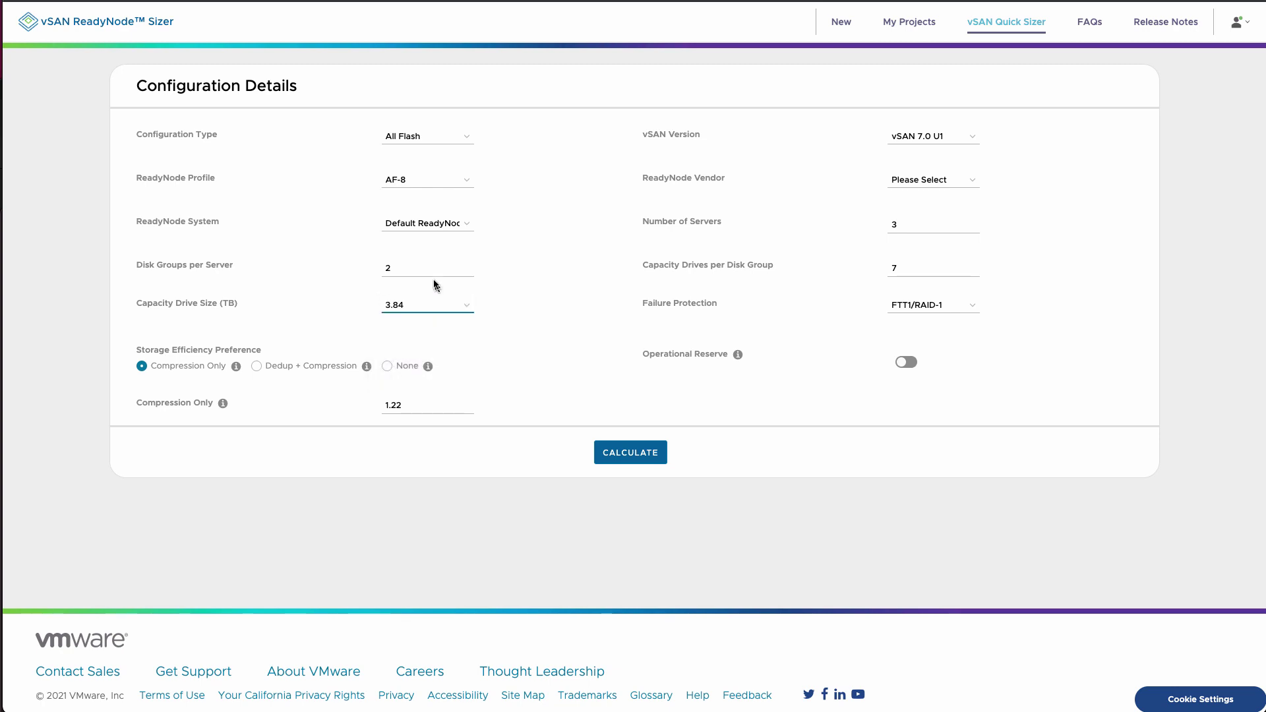
{"action": "left_click", "coordinate": [422, 269]}
Set storage efficiency to None and turn on the operational reserve.
{"action": "left_click", "coordinate": [257, 368]}
{"action": "left_click", "coordinate": [141, 367]}
{"action": "double_click", "coordinate": [428, 407]}
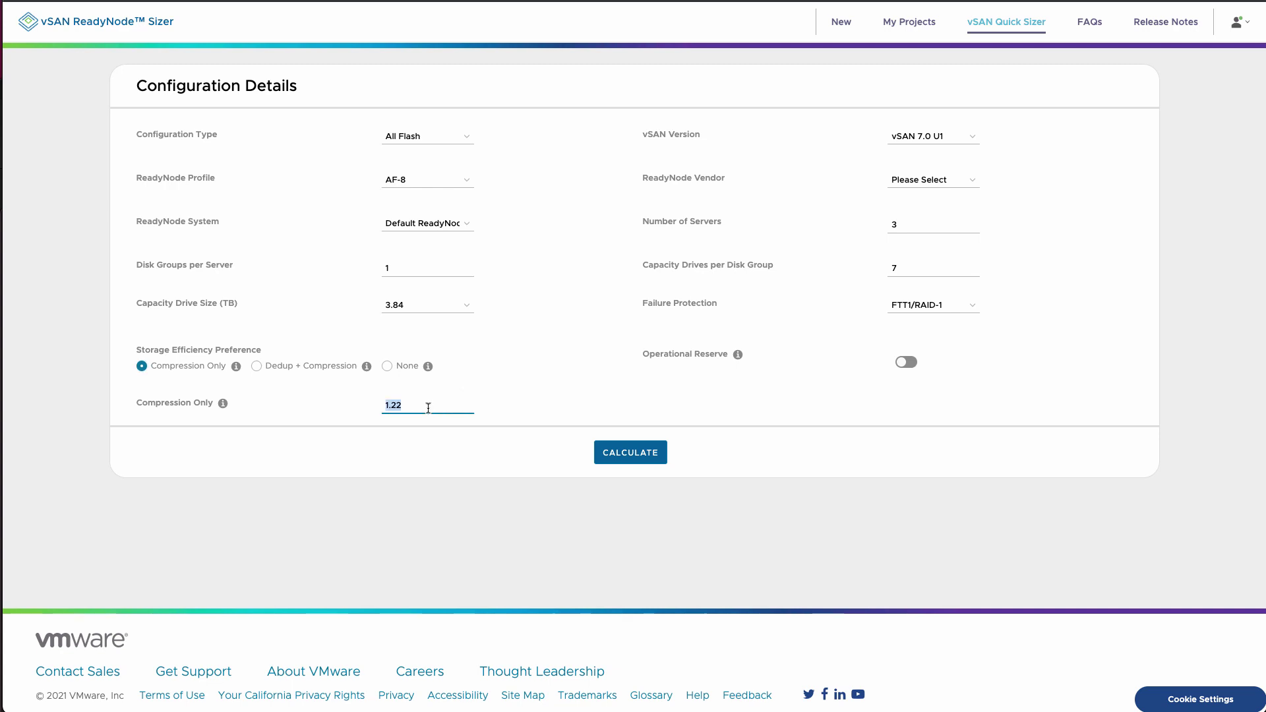
{"action": "type", "text": "1.0"}
{"action": "left_click", "coordinate": [387, 367]}
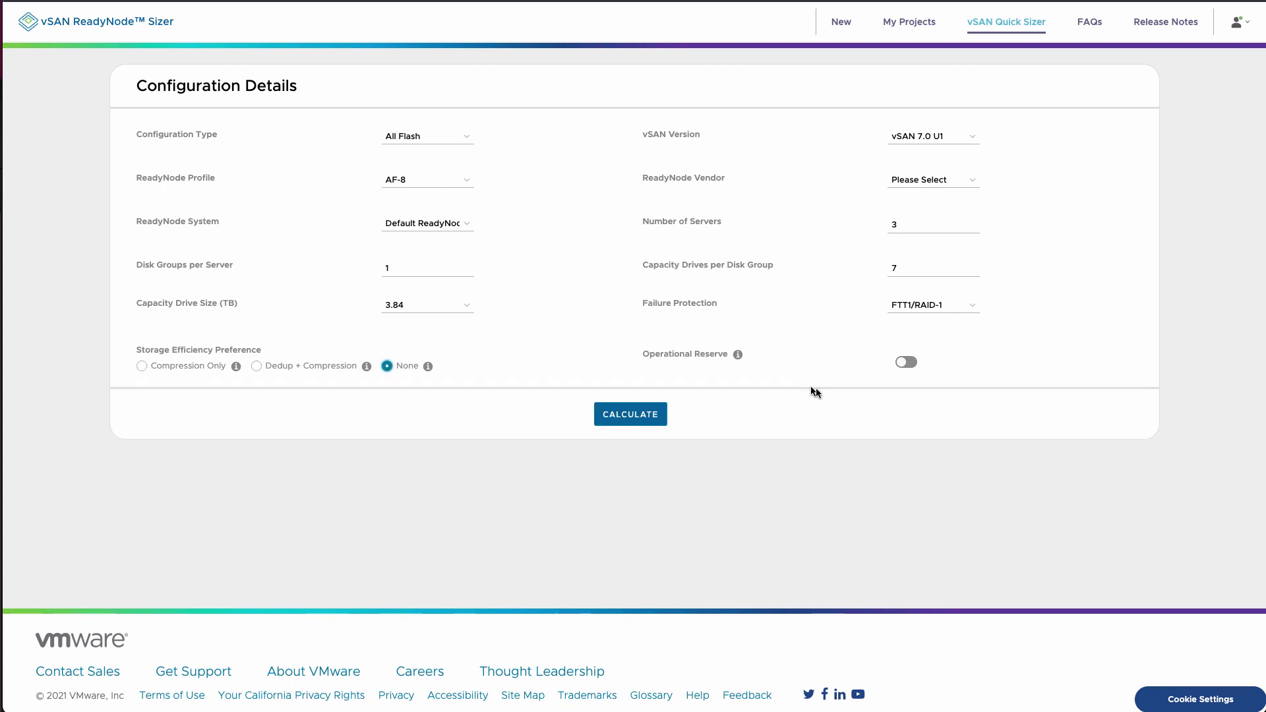
{"action": "left_click", "coordinate": [907, 363]}
{"action": "mouse_move", "coordinate": [738, 361]}
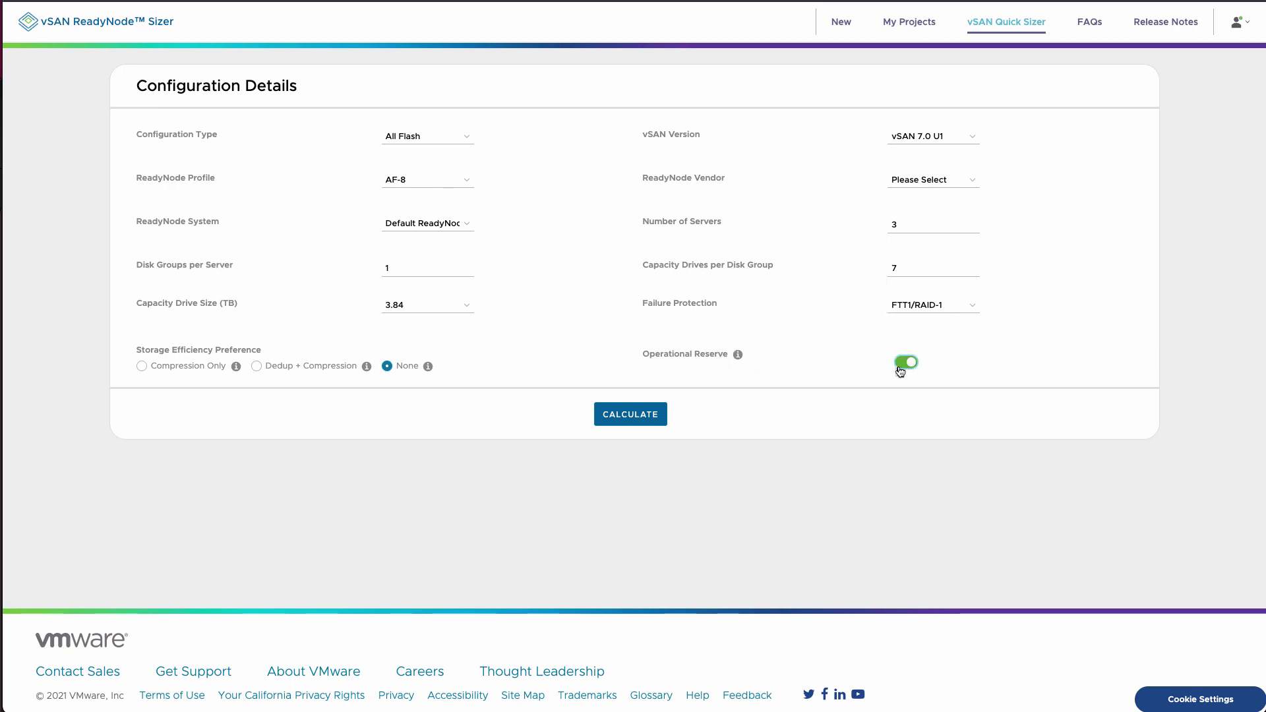
Calculate the initial quick sizing and review the results.
{"action": "left_click", "coordinate": [637, 420]}
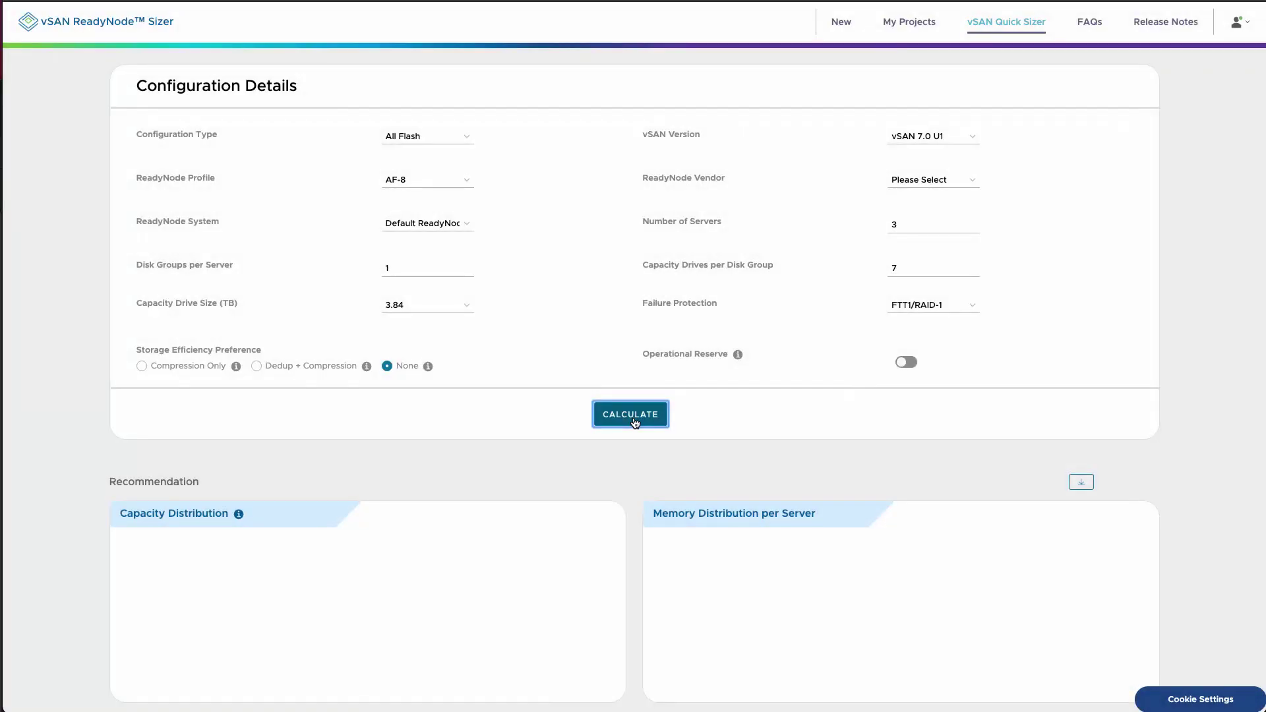
{"action": "scroll", "coordinate": [611, 548], "scroll_direction": "down", "scroll_amount": 2}
{"action": "scroll", "coordinate": [611, 553], "scroll_direction": "down", "scroll_amount": 5}
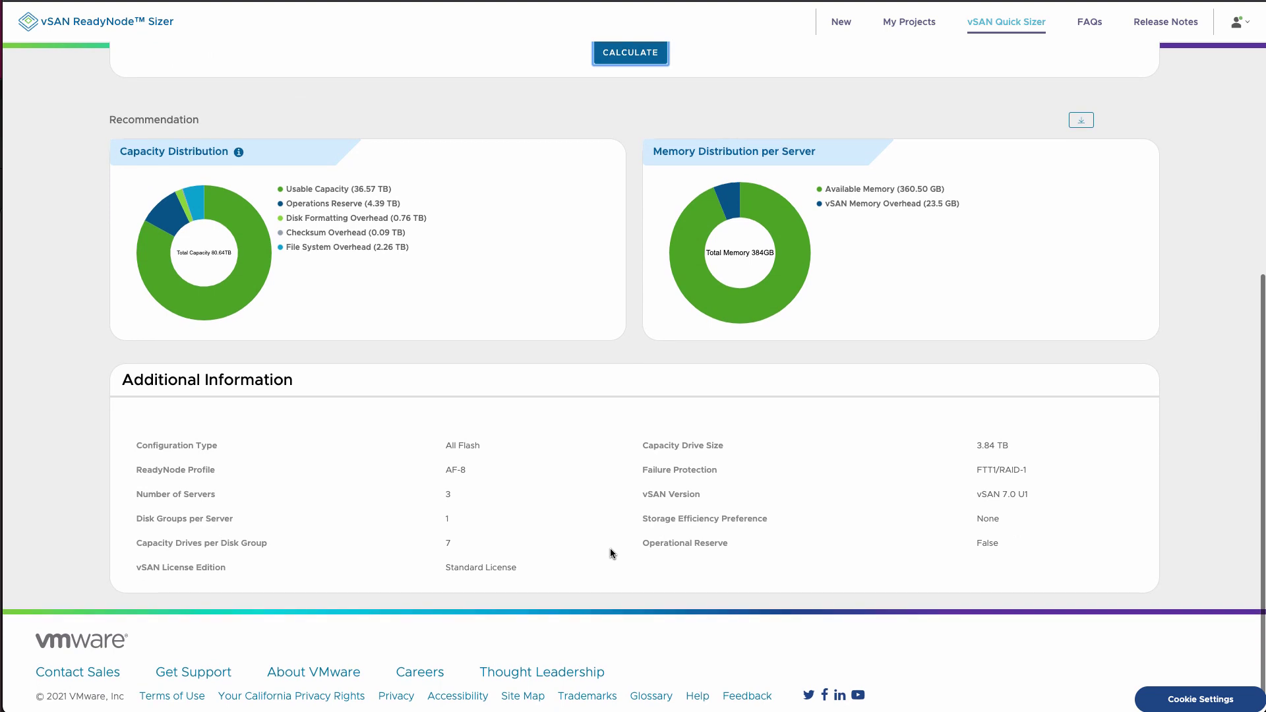
{"action": "scroll", "coordinate": [611, 553], "scroll_direction": "up", "scroll_amount": 5}
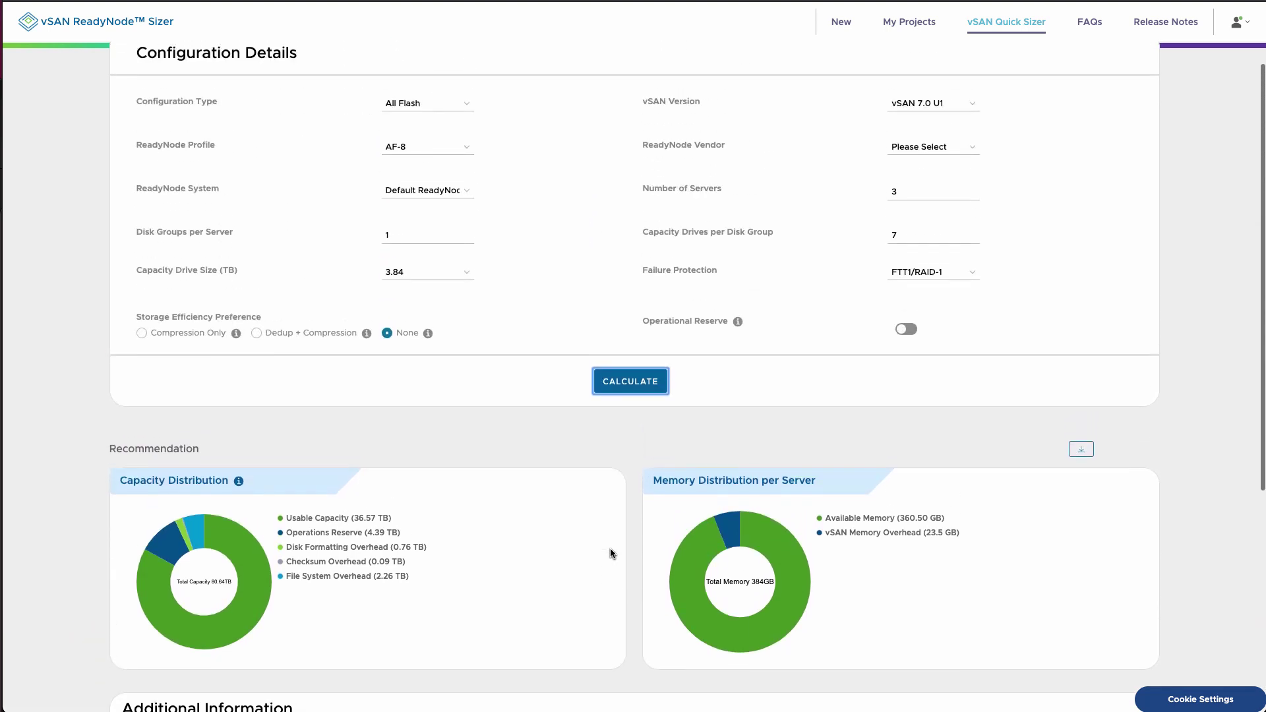
{"action": "scroll", "coordinate": [611, 553], "scroll_direction": "up", "scroll_amount": 1}
Recalculate with 8 servers and FTT2/RAID-6 protection for 130.01 TB usable capacity.
{"action": "left_click", "coordinate": [922, 222]}
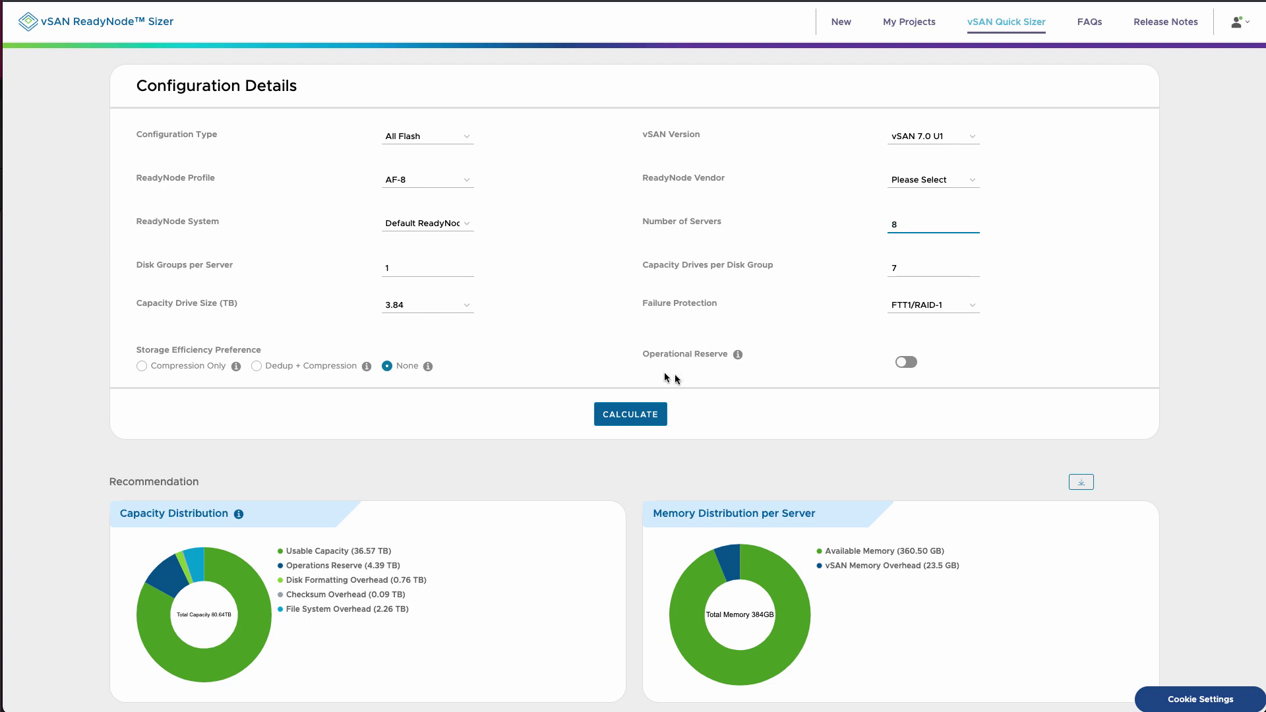
{"action": "left_click", "coordinate": [926, 305]}
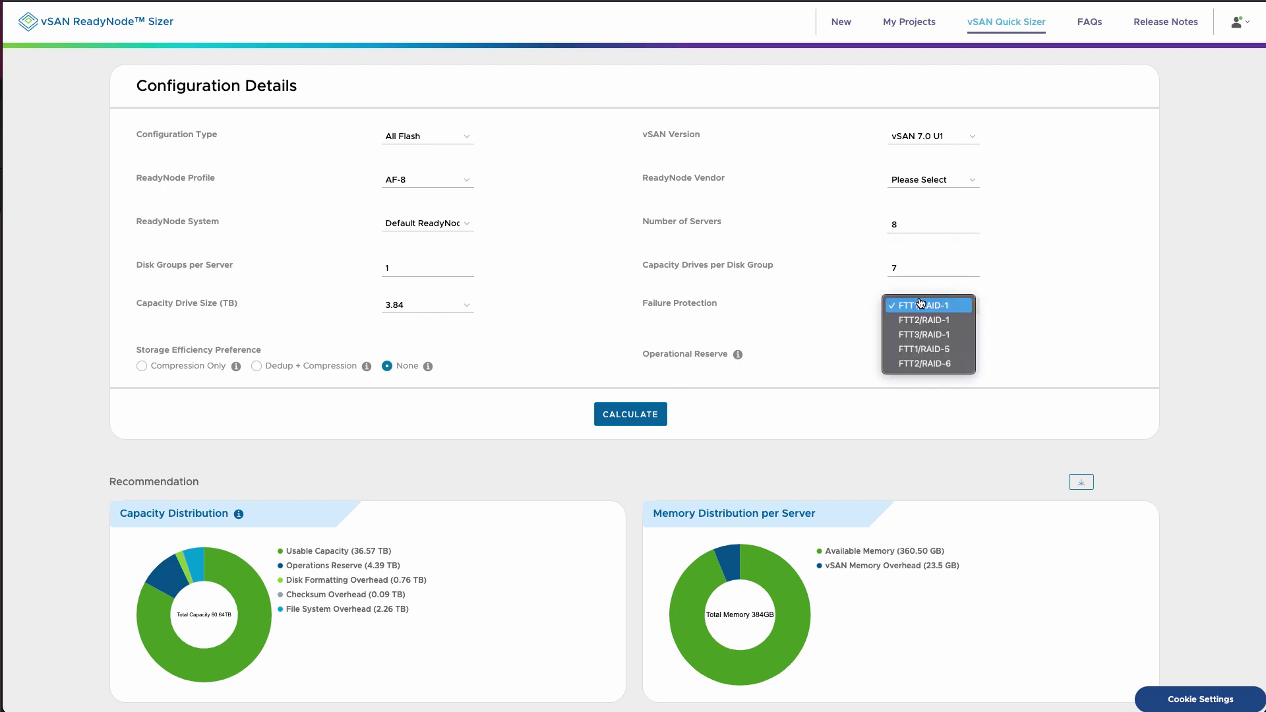
{"action": "left_click", "coordinate": [926, 363]}
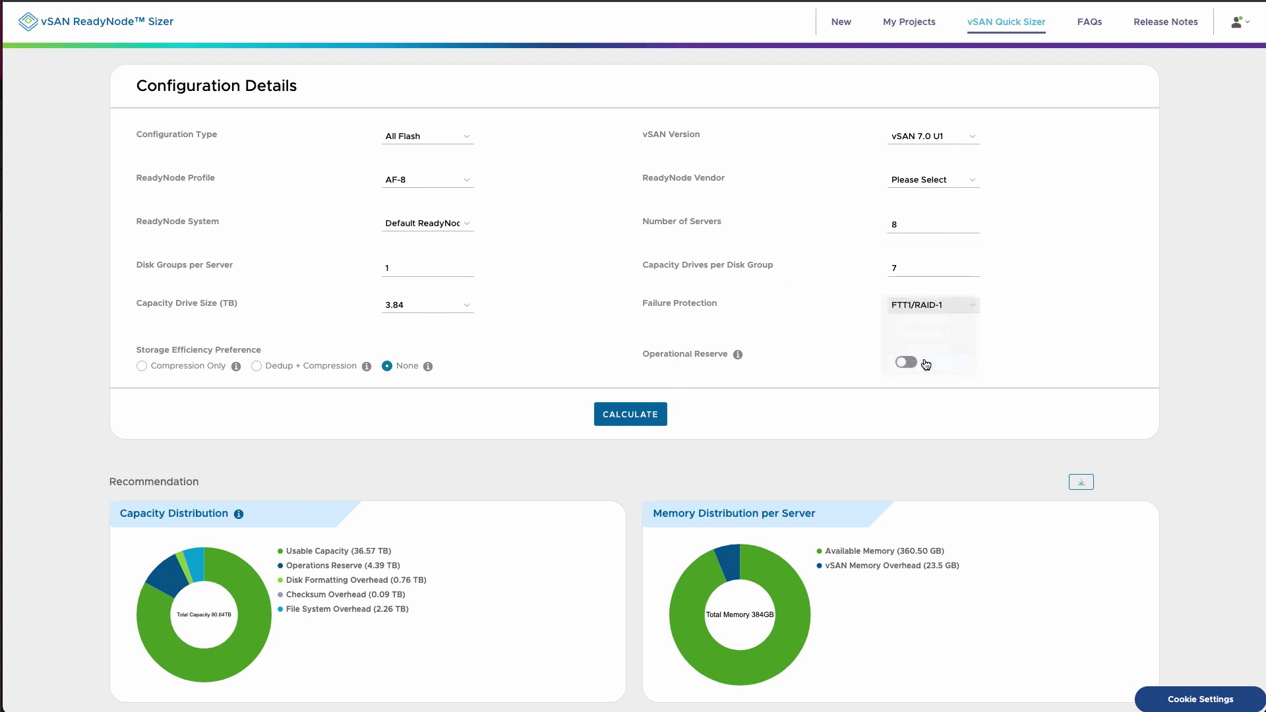
{"action": "left_click", "coordinate": [640, 419]}
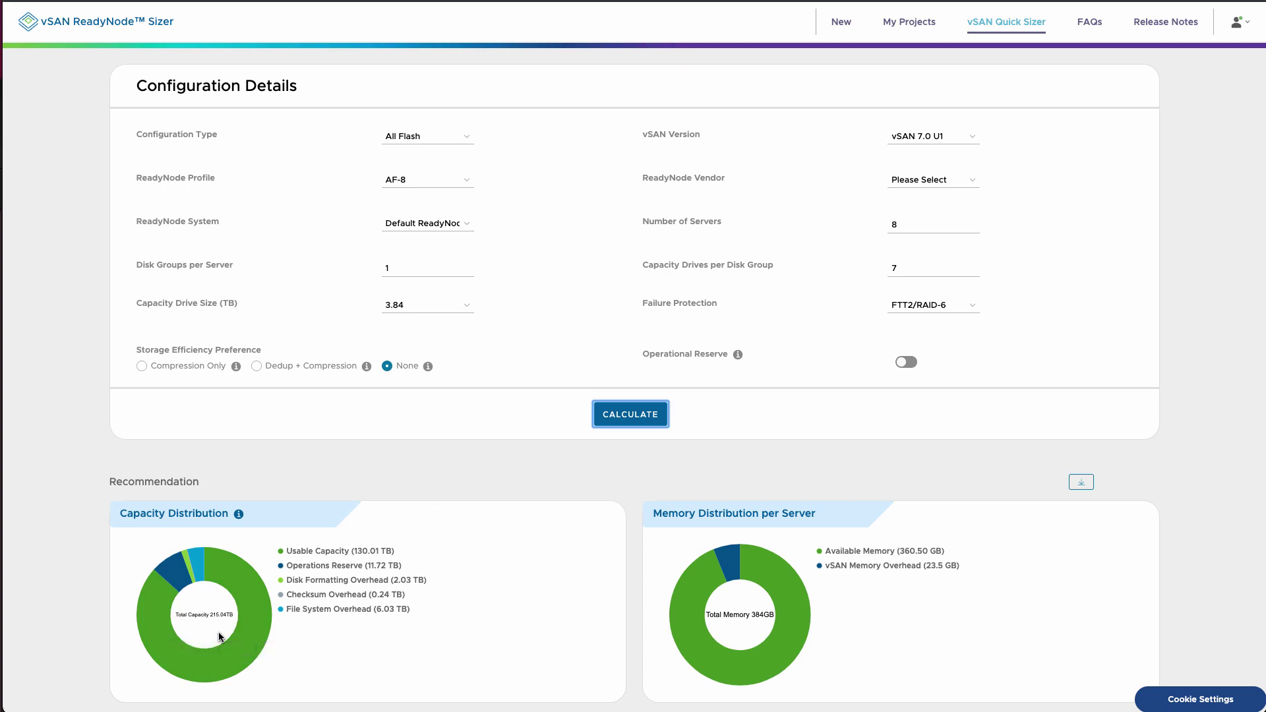
{"action": "mouse_move", "coordinate": [165, 572]}
{"action": "scroll", "coordinate": [401, 460], "scroll_direction": "down", "scroll_amount": 5}
{"action": "scroll", "coordinate": [401, 460], "scroll_direction": "up", "scroll_amount": 5}
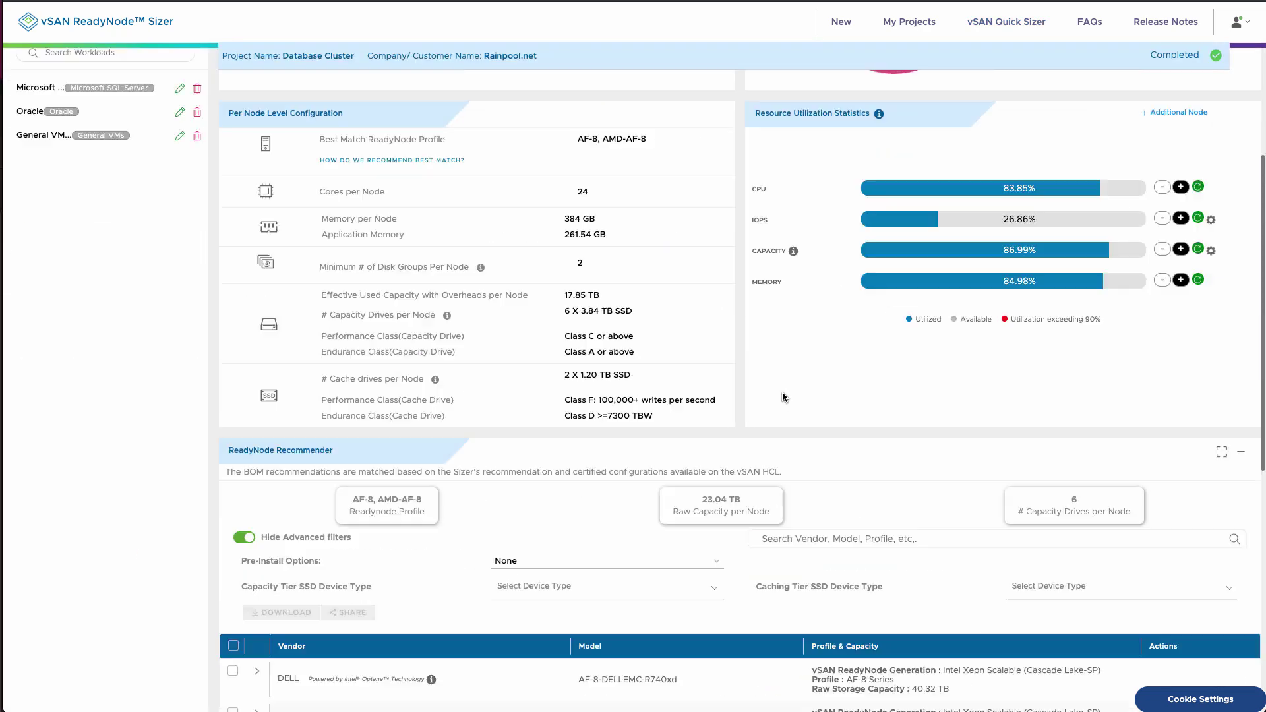
Keep pre-install at None and limit capacity and caching tier devices to NVMe.
{"action": "scroll", "coordinate": [782, 391], "scroll_direction": "down", "scroll_amount": 5}
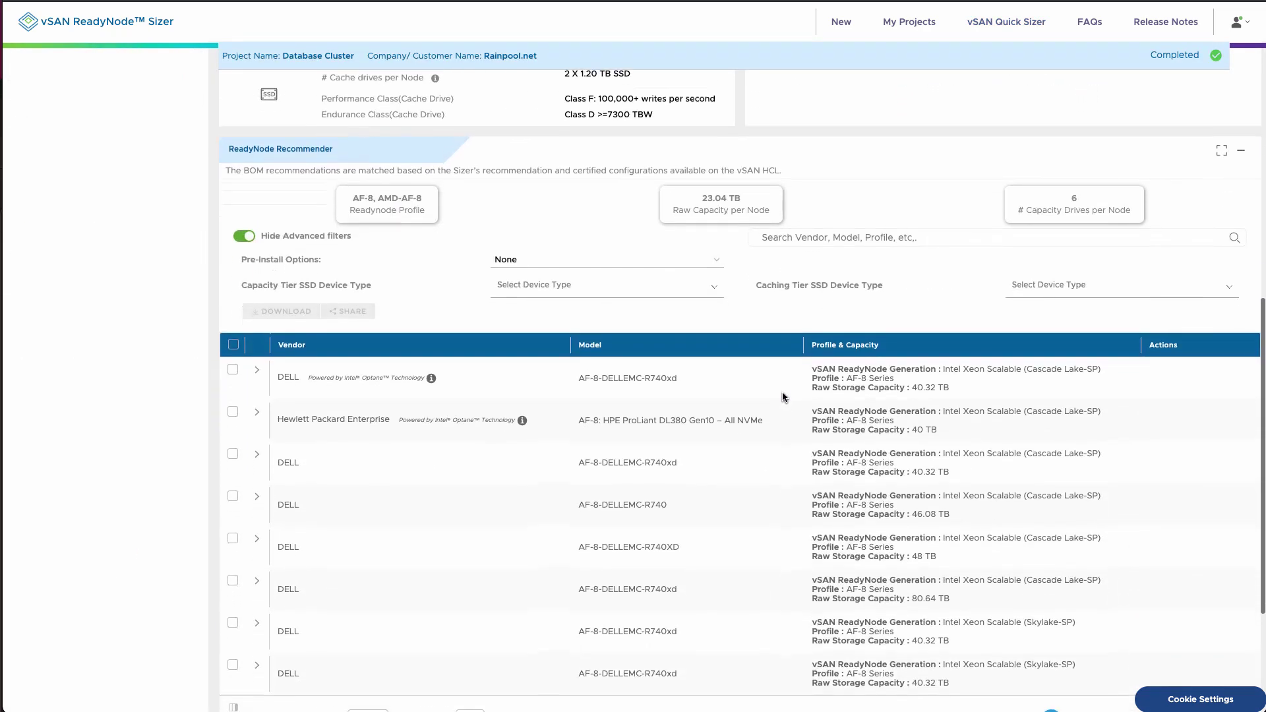
{"action": "left_click", "coordinate": [570, 256]}
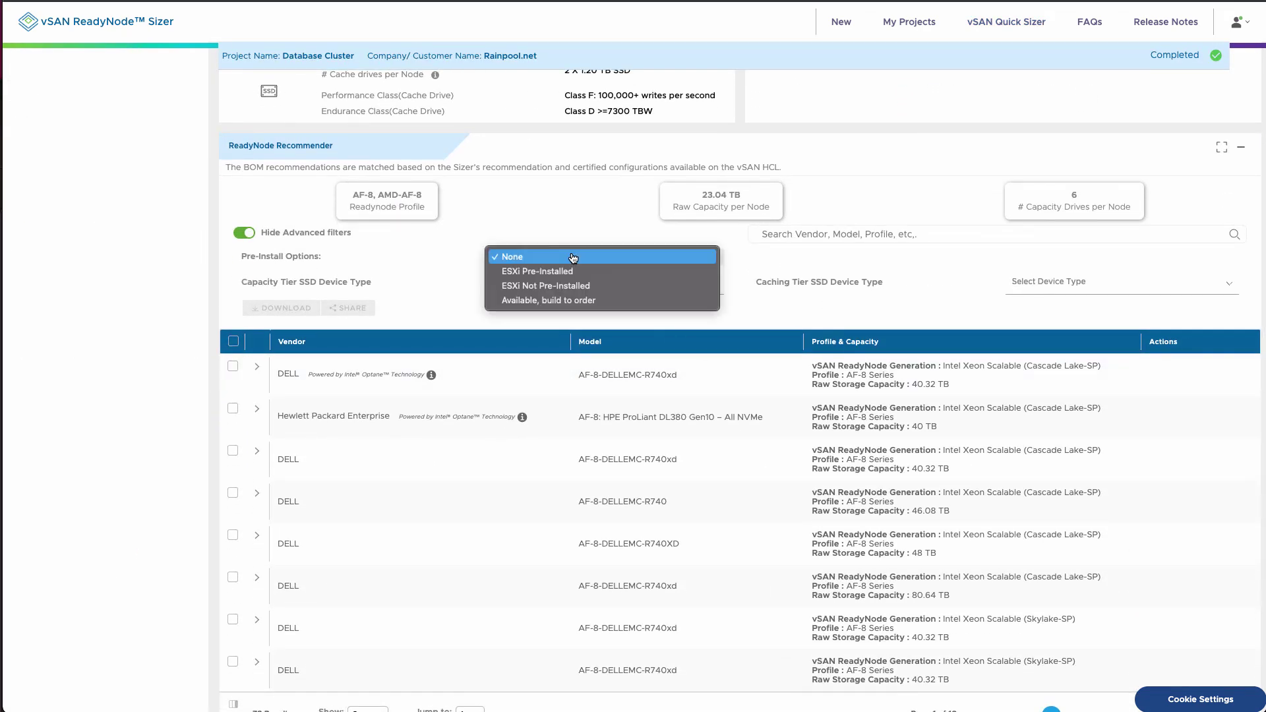
{"action": "left_click", "coordinate": [573, 257]}
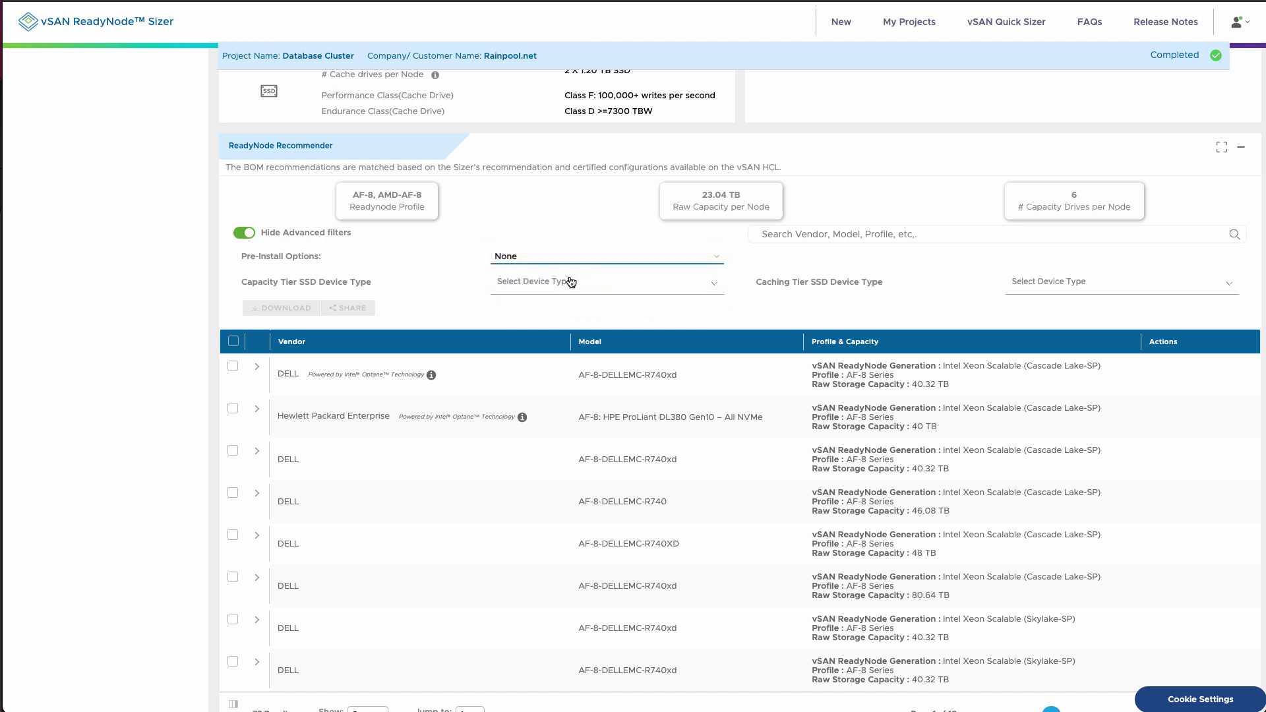
{"action": "left_click", "coordinate": [570, 282]}
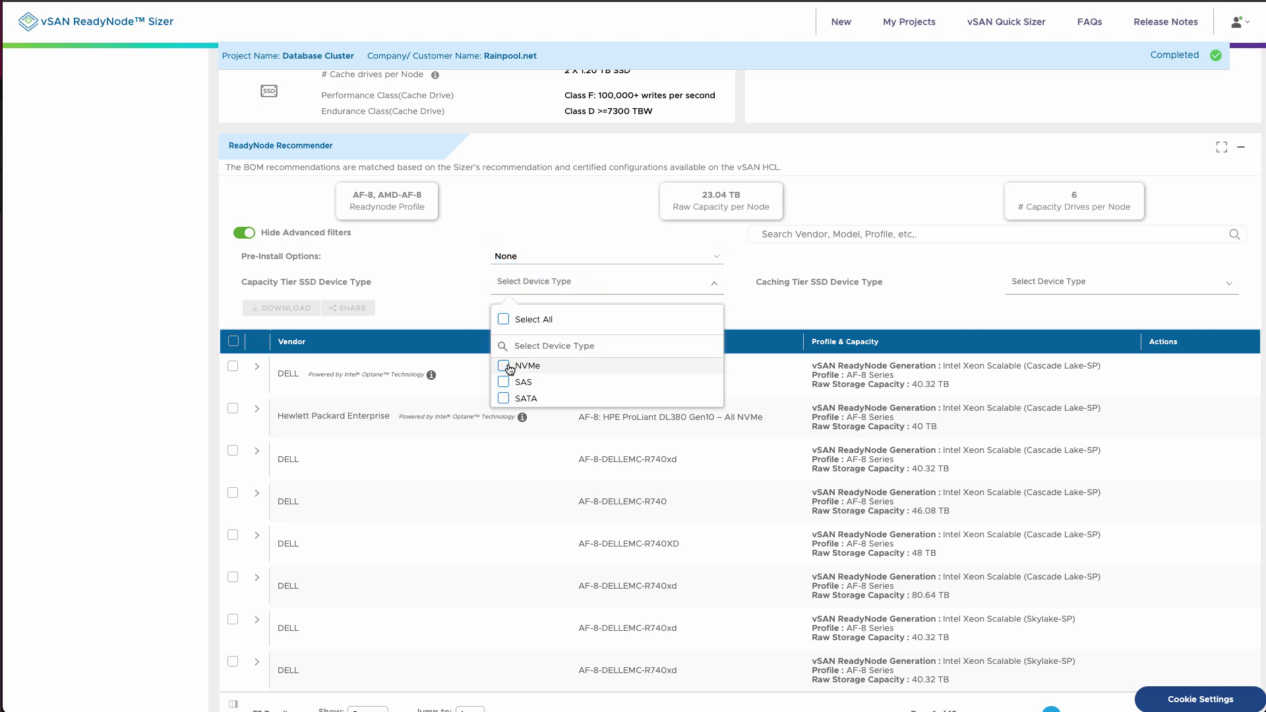
{"action": "scroll", "coordinate": [509, 368], "scroll_direction": "down", "scroll_amount": 1}
{"action": "left_click", "coordinate": [505, 330]}
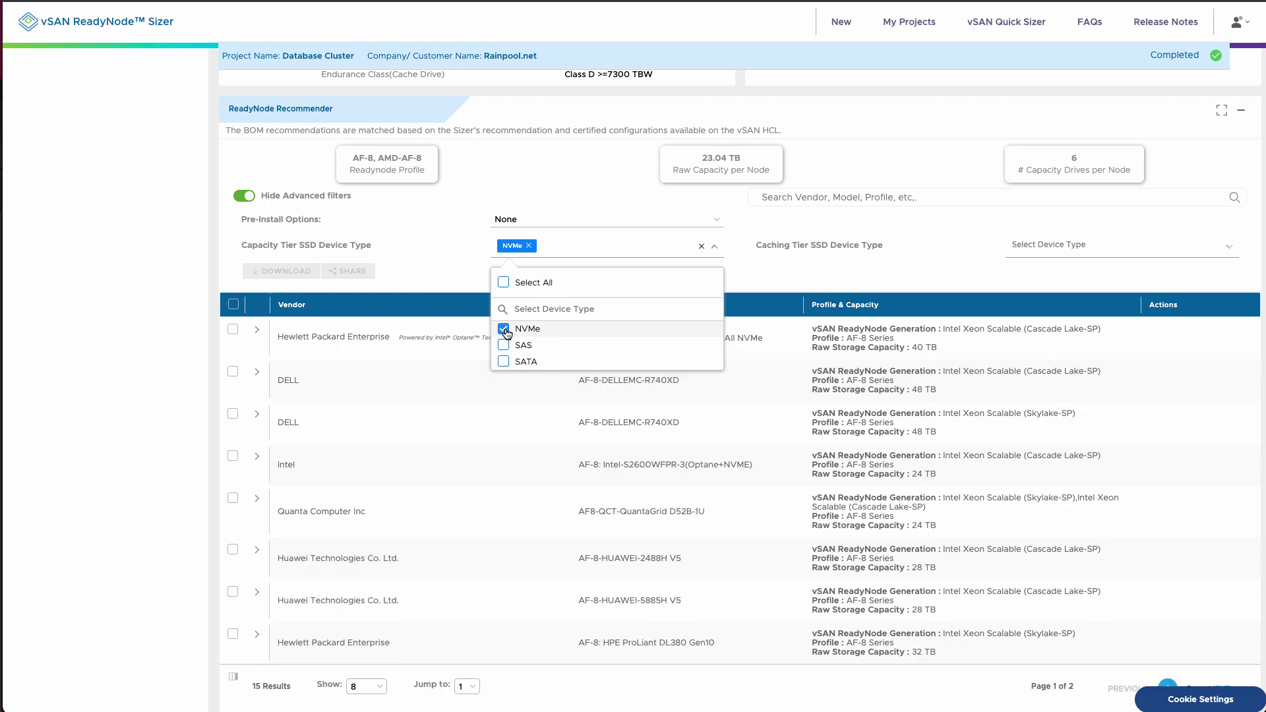
{"action": "left_click", "coordinate": [1047, 254]}
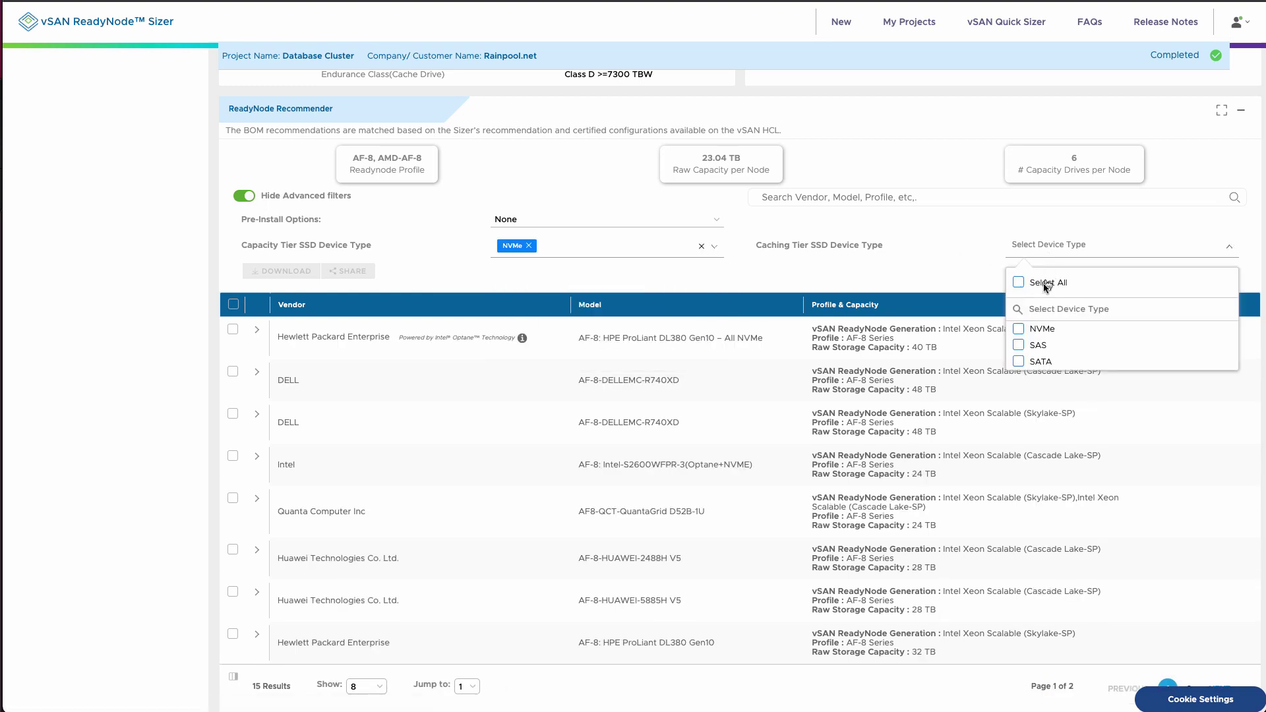
{"action": "left_click", "coordinate": [1017, 333]}
{"action": "left_click", "coordinate": [956, 265]}
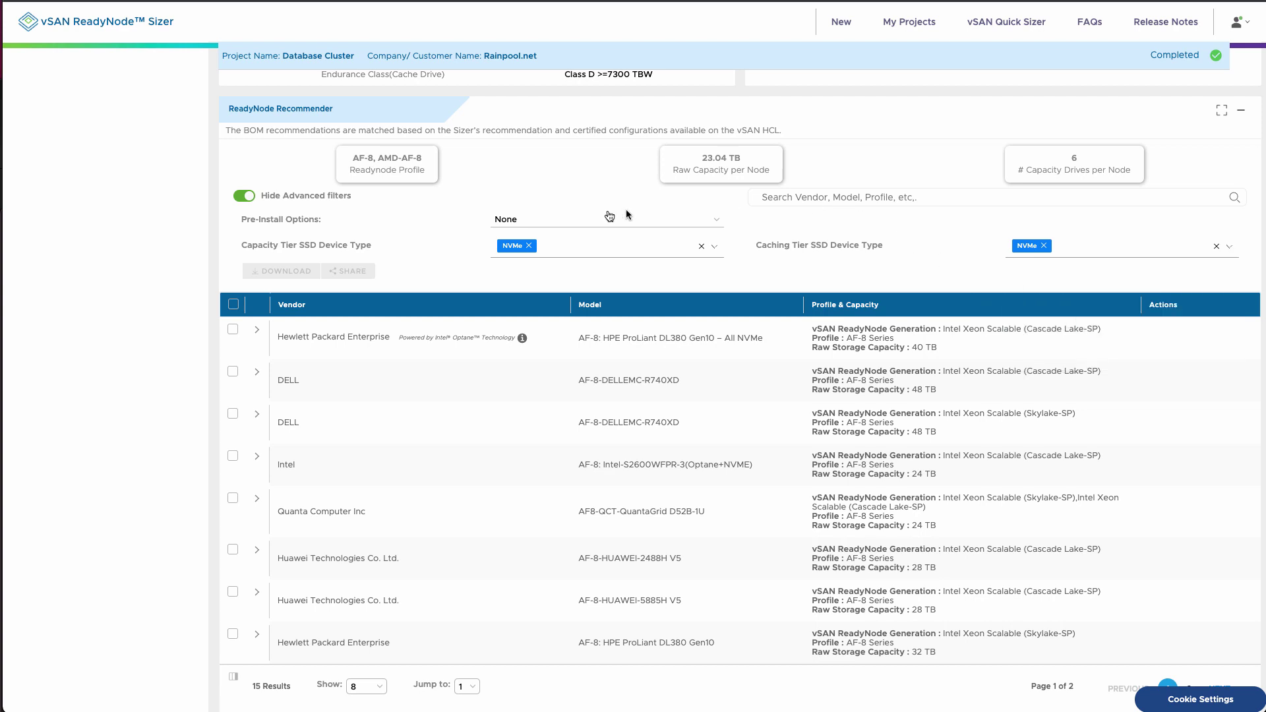
Search for HPE and select the DL360 Gen10 - SAS and ProLiant DL380 Gen10 nodes.
{"action": "left_click", "coordinate": [834, 196]}
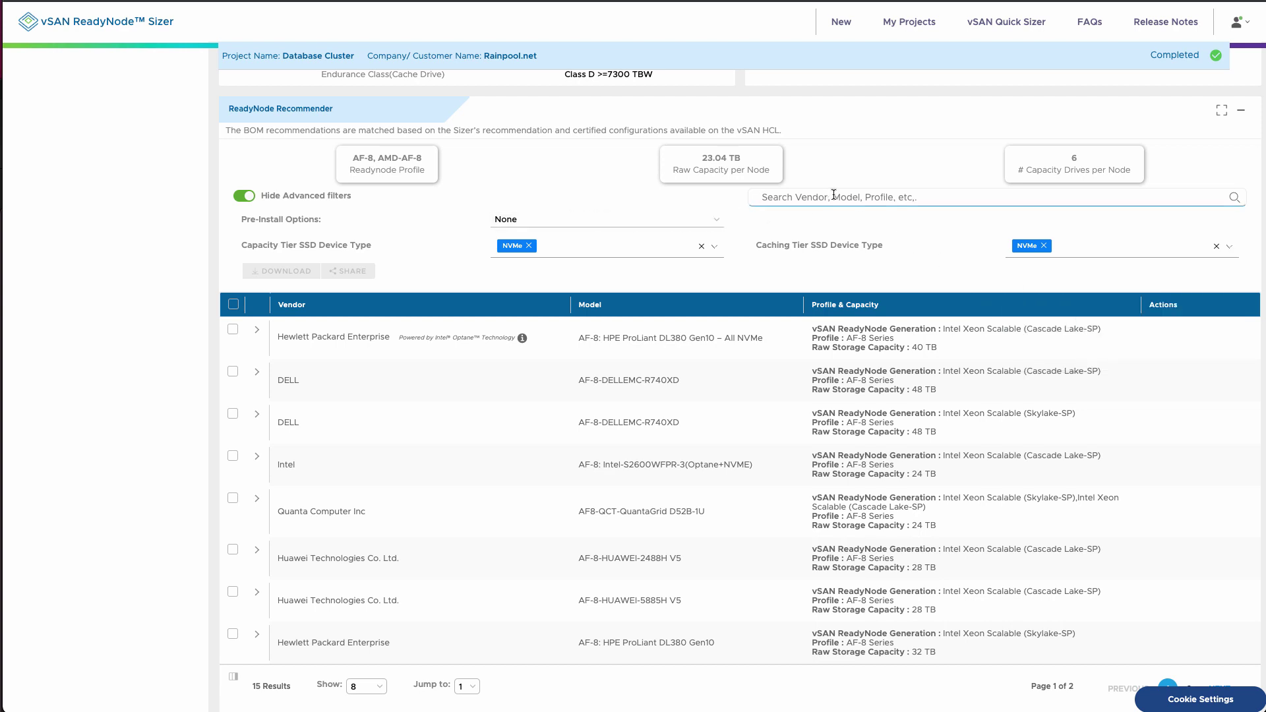
{"action": "type", "text": "HPE"}
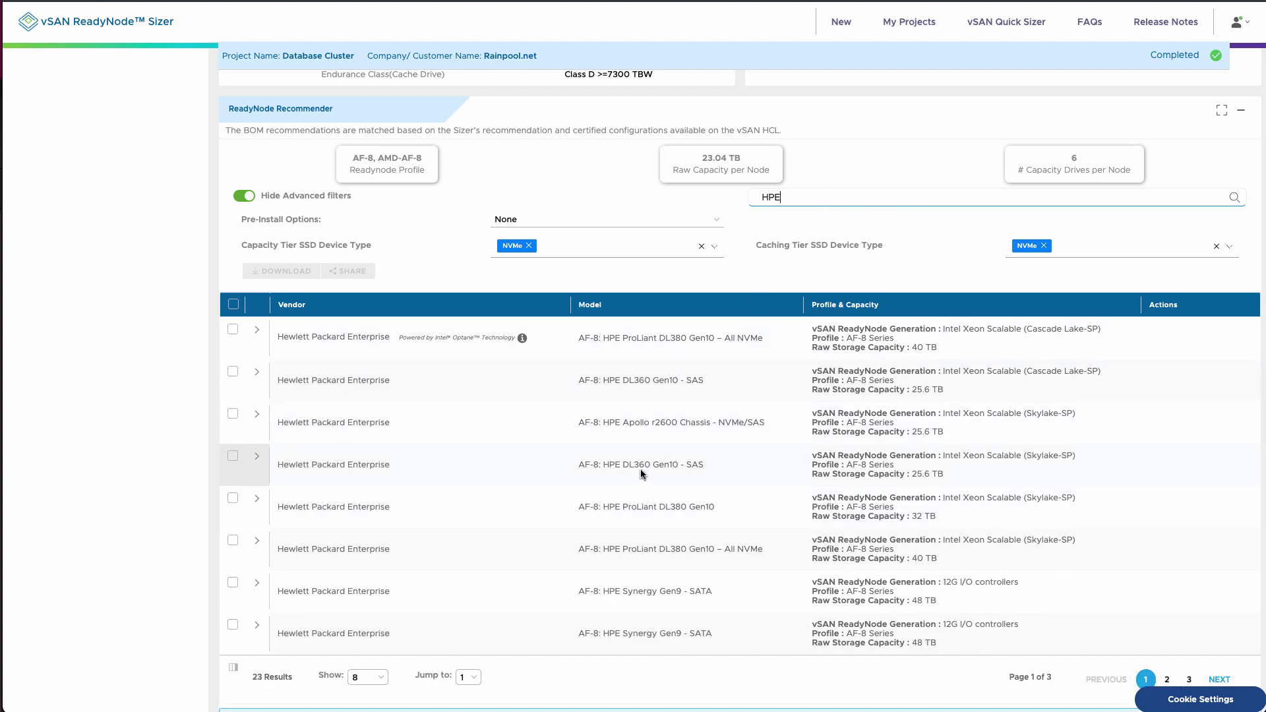
{"action": "left_click", "coordinate": [233, 456]}
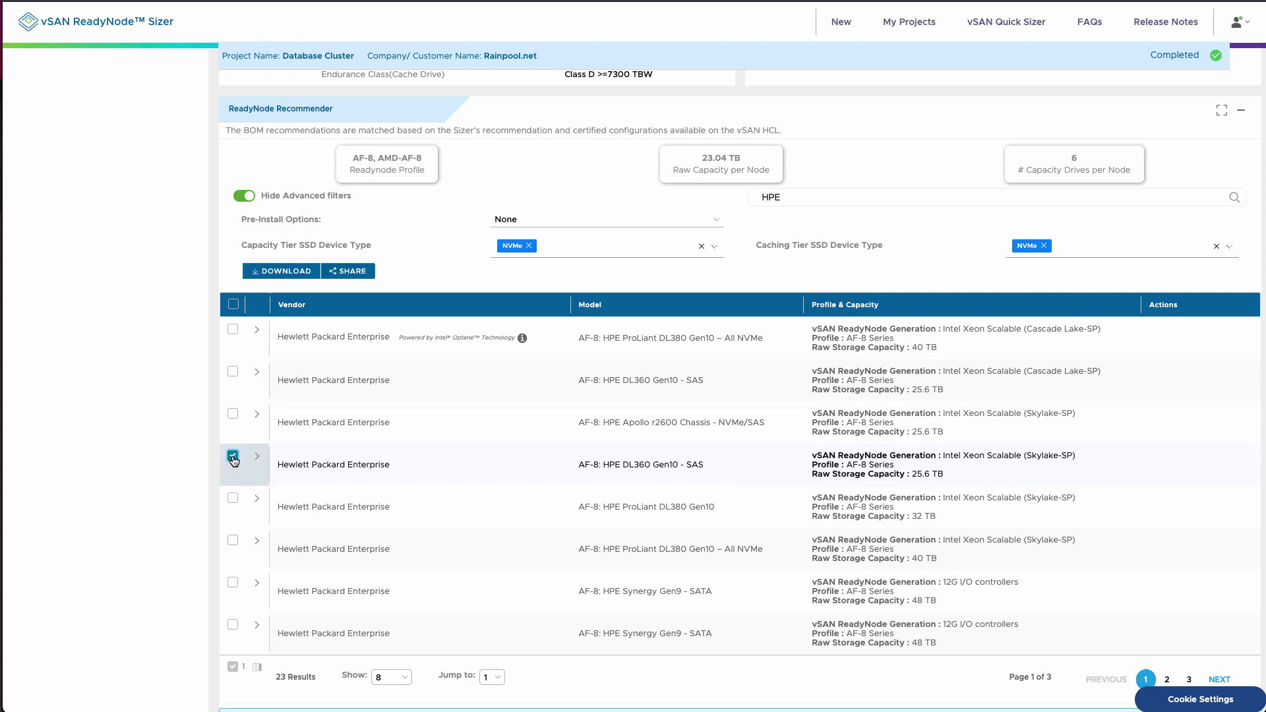
{"action": "left_click", "coordinate": [231, 498]}
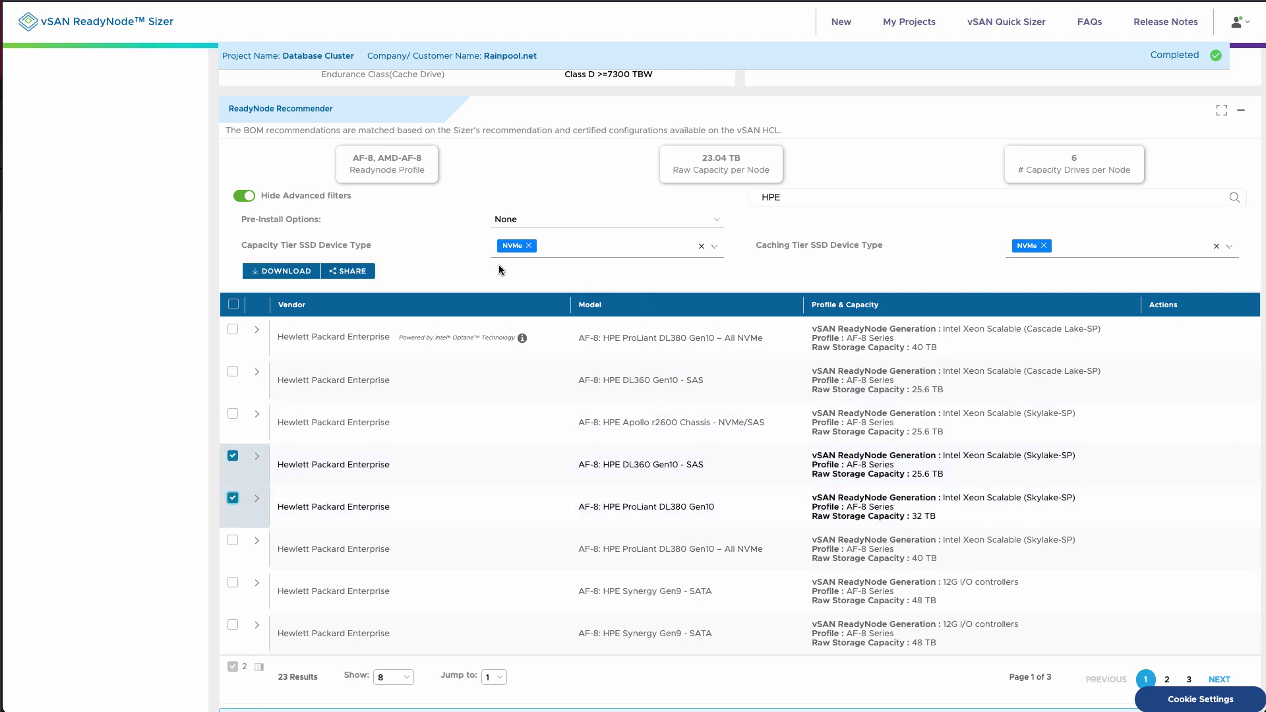
{"action": "scroll", "coordinate": [498, 264], "scroll_direction": "up", "scroll_amount": 1}
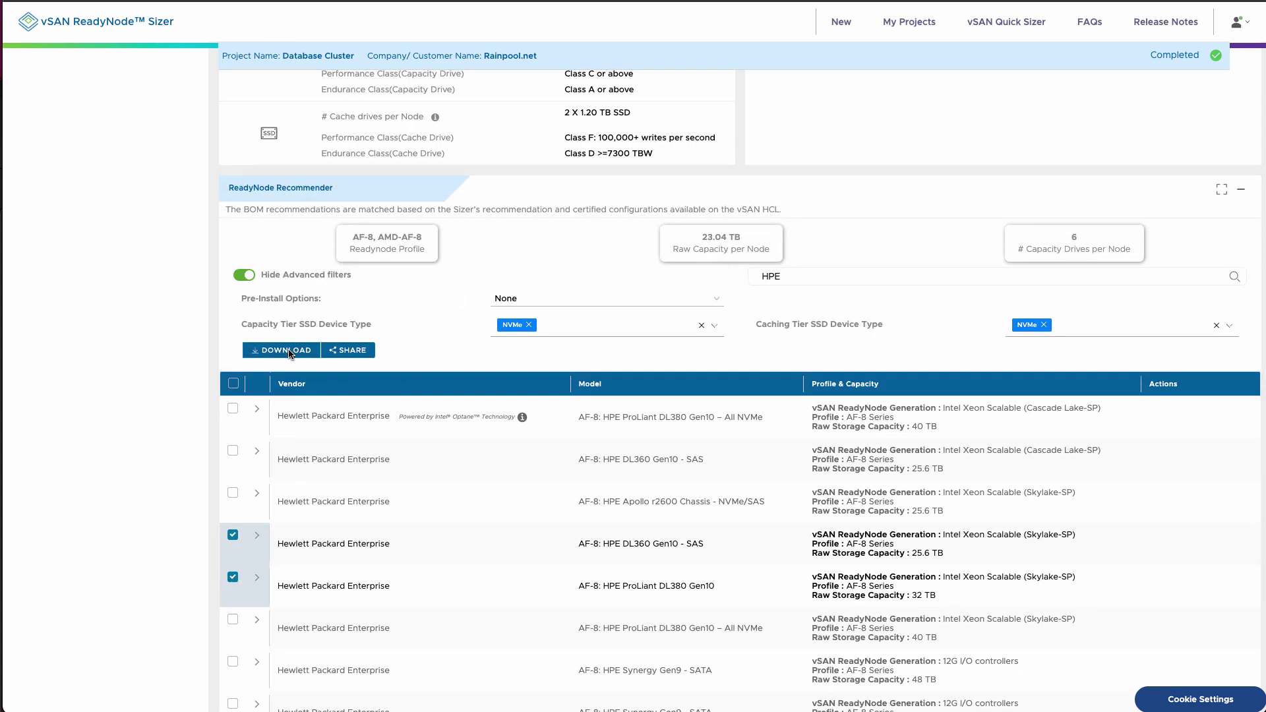
Download the HPE recommendations as the PPT report vSAN Proposal.pptx, then start sharing it as PDF.
{"action": "left_click", "coordinate": [288, 350]}
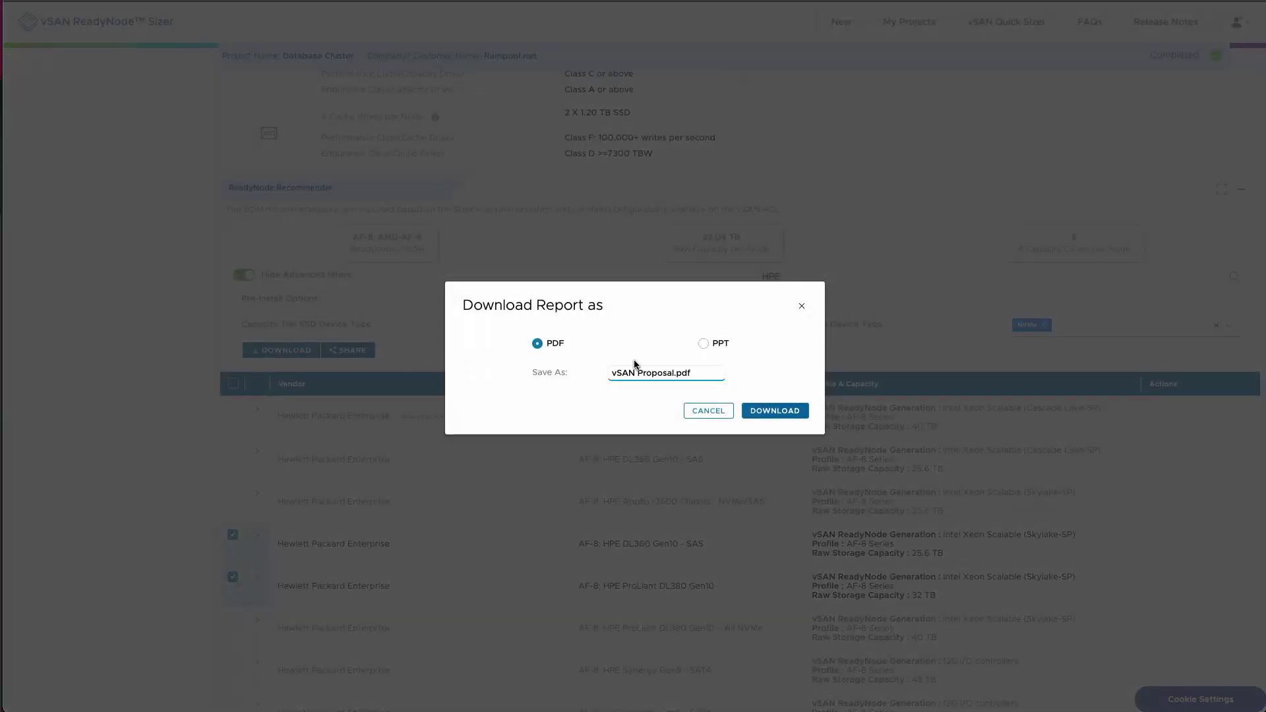
{"action": "left_click", "coordinate": [704, 345]}
{"action": "left_click", "coordinate": [782, 418]}
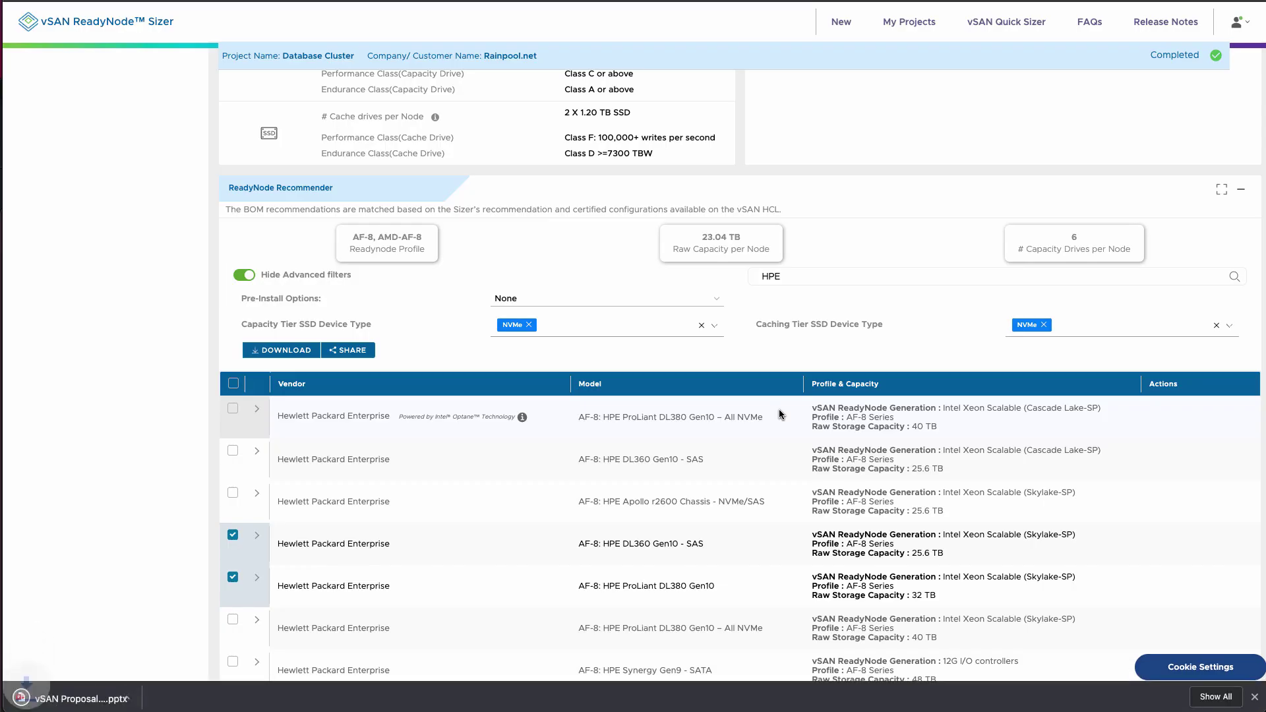
{"action": "left_click", "coordinate": [347, 350]}
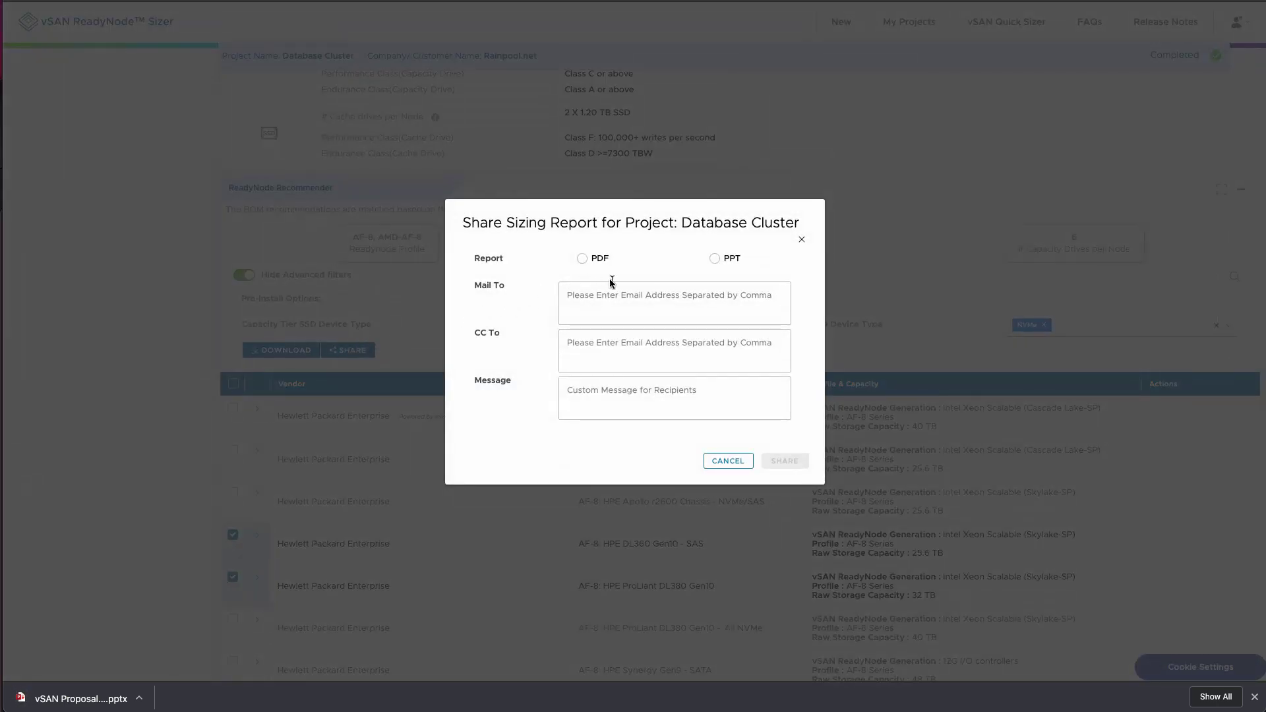
{"action": "left_click", "coordinate": [582, 260]}
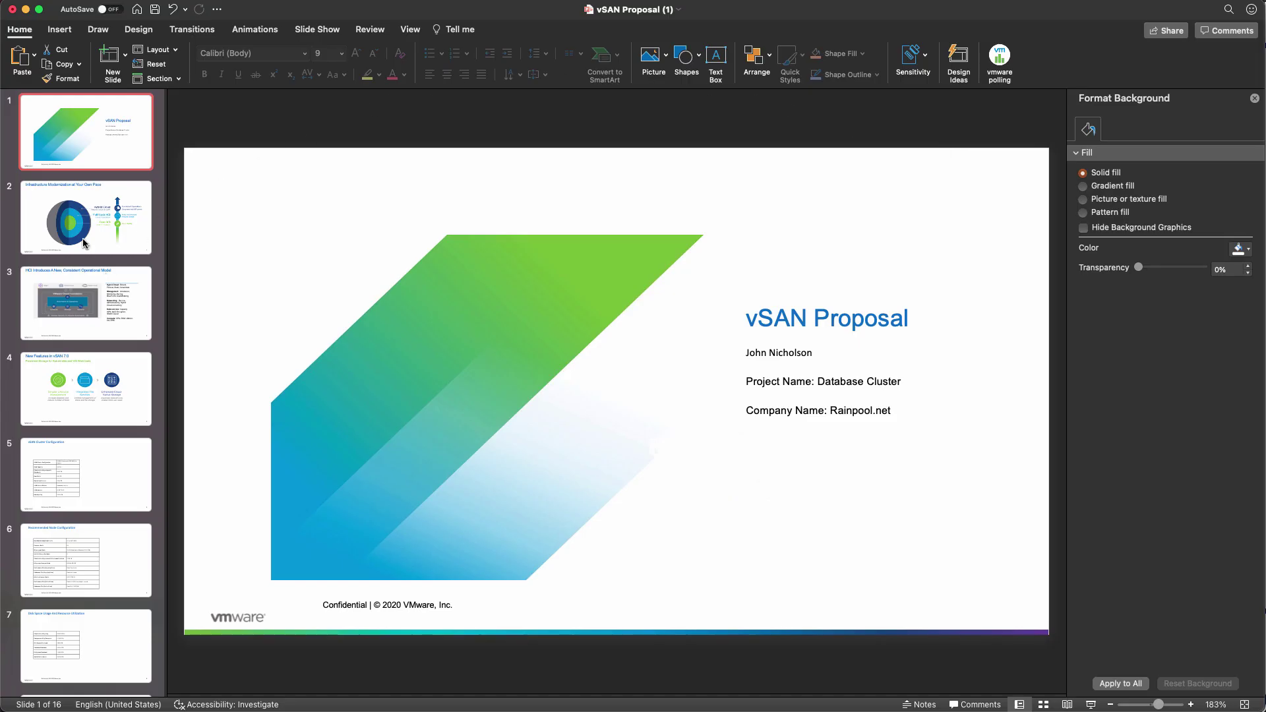
Page through the vSAN Proposal deck from slide 2 past Recommended Node Configuration and Resource Statistics to User Inputs.
{"action": "left_click", "coordinate": [84, 244]}
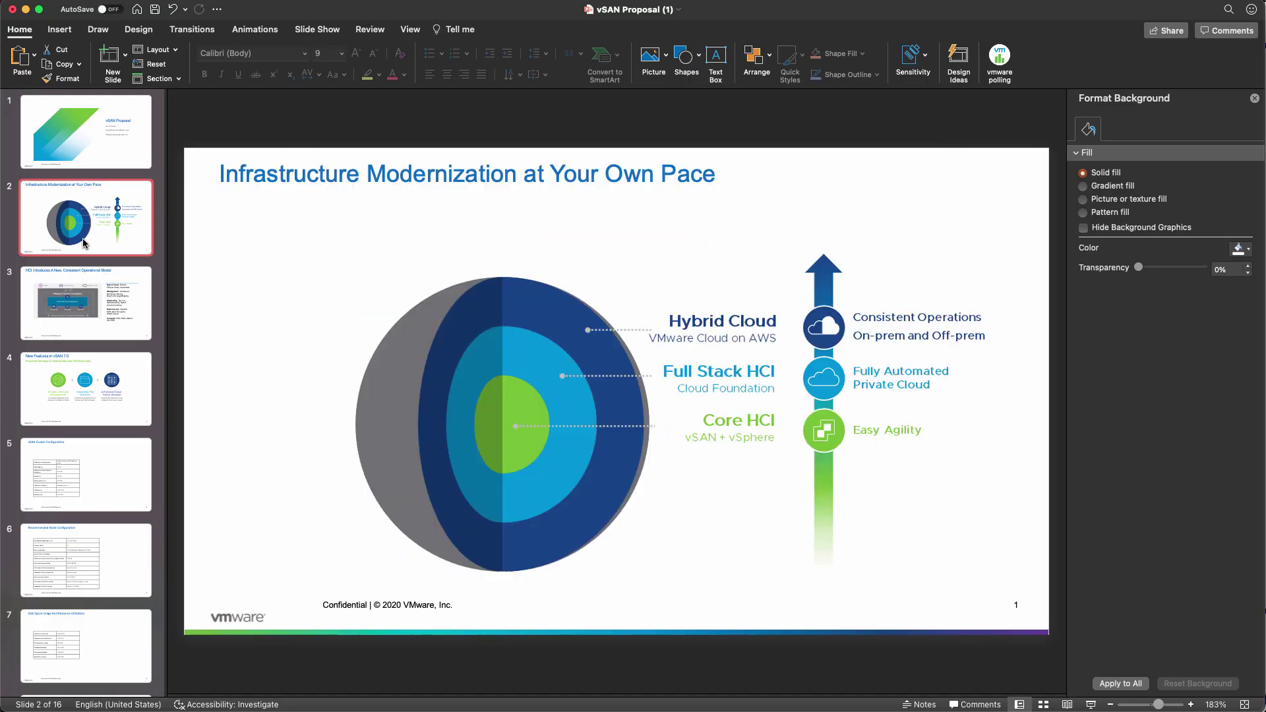
{"action": "key", "text": "Down"}
{"action": "key", "text": "Down"}
{"action": "key", "text": "Down"}
{"action": "key", "text": "Down"}
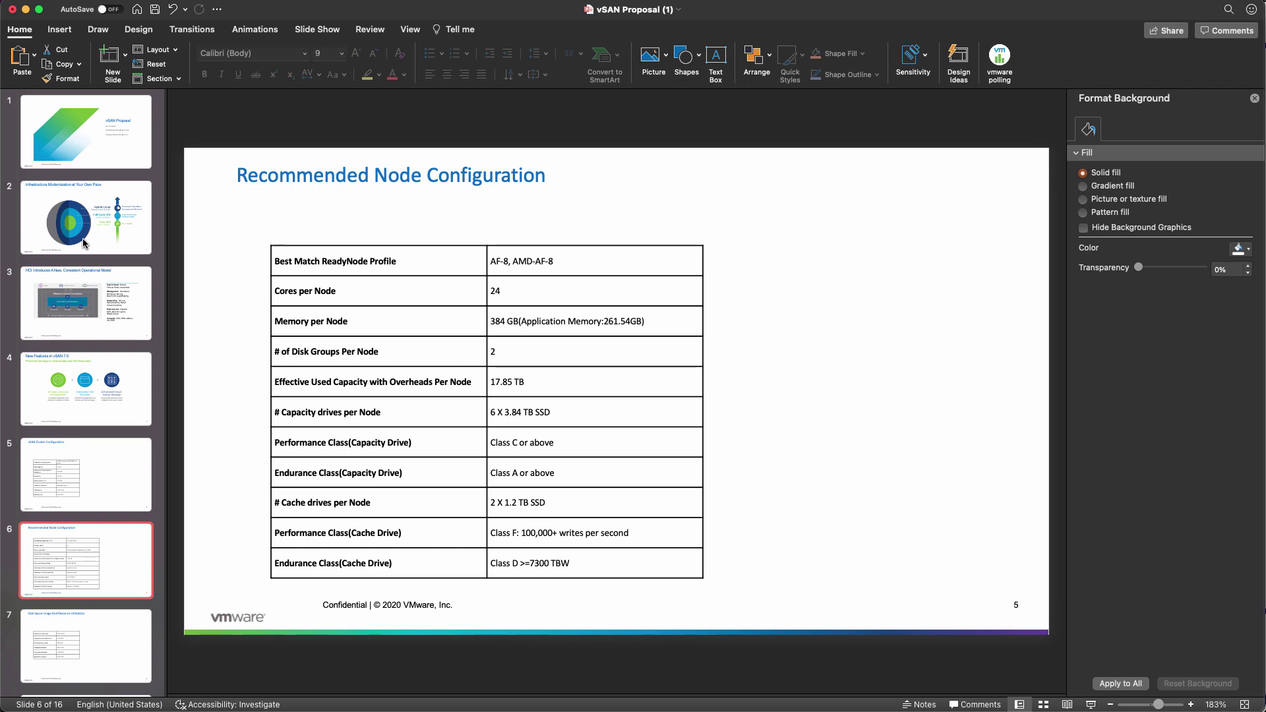
{"action": "key", "text": "Down"}
{"action": "key", "text": "Down"}
{"action": "key", "text": "Down"}
{"action": "key", "text": "Down"}
{"action": "key", "text": "Down"}
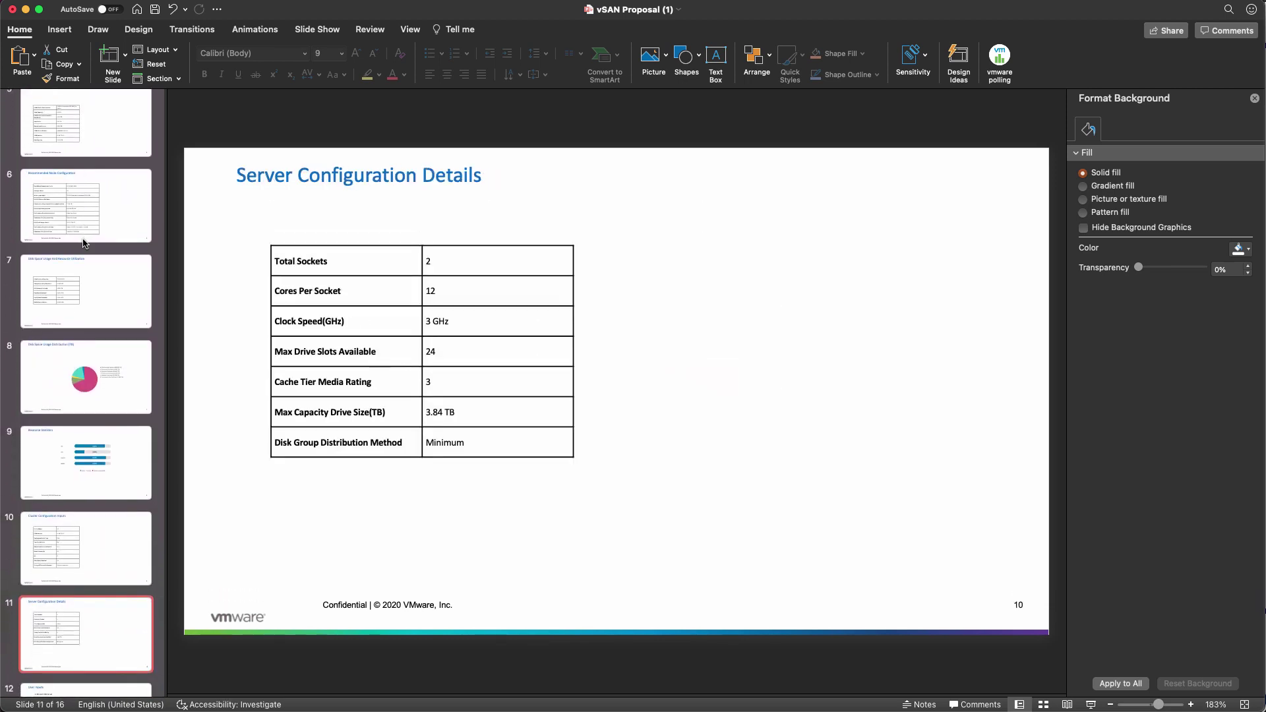
{"action": "key", "text": "Up"}
{"action": "key", "text": "Down"}
{"action": "key", "text": "Down"}
{"action": "key", "text": "Down"}
{"action": "key", "text": "Down"}
{"action": "key", "text": "Down"}
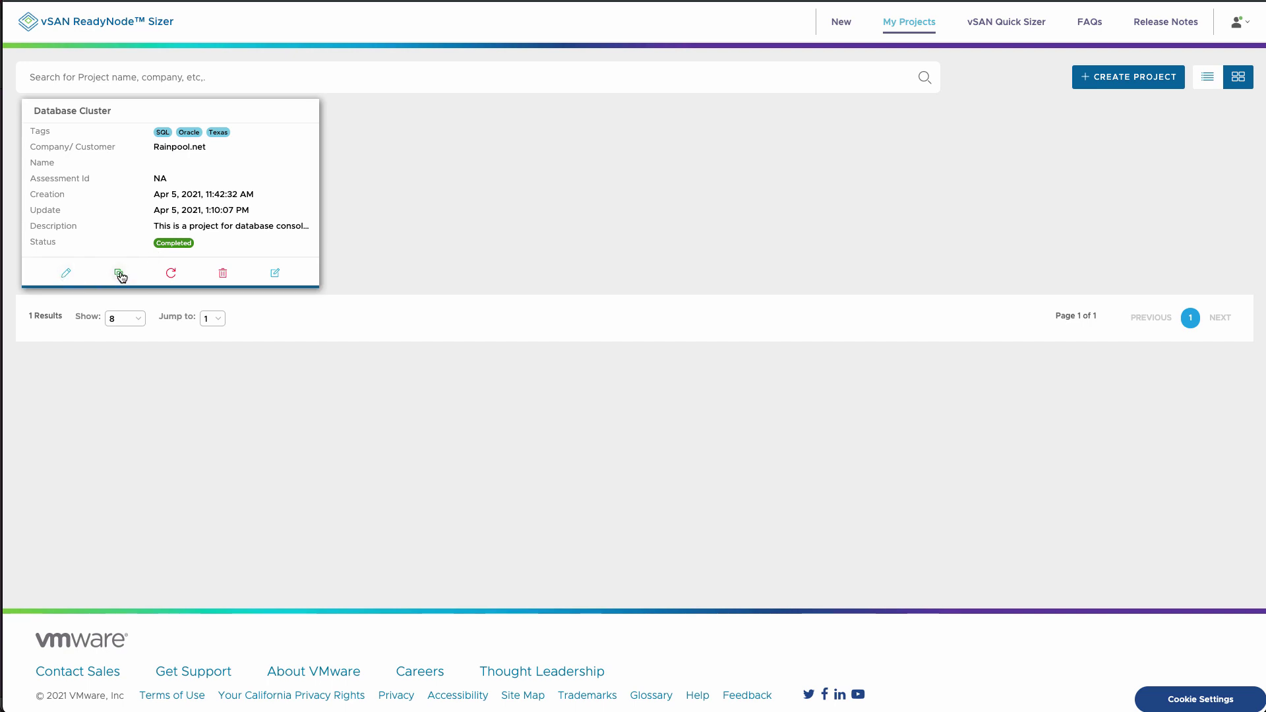
Clone Database Cluster, cancel a reset of Database Cluster - Copy (1), then delete that copy.
{"action": "left_click", "coordinate": [120, 274]}
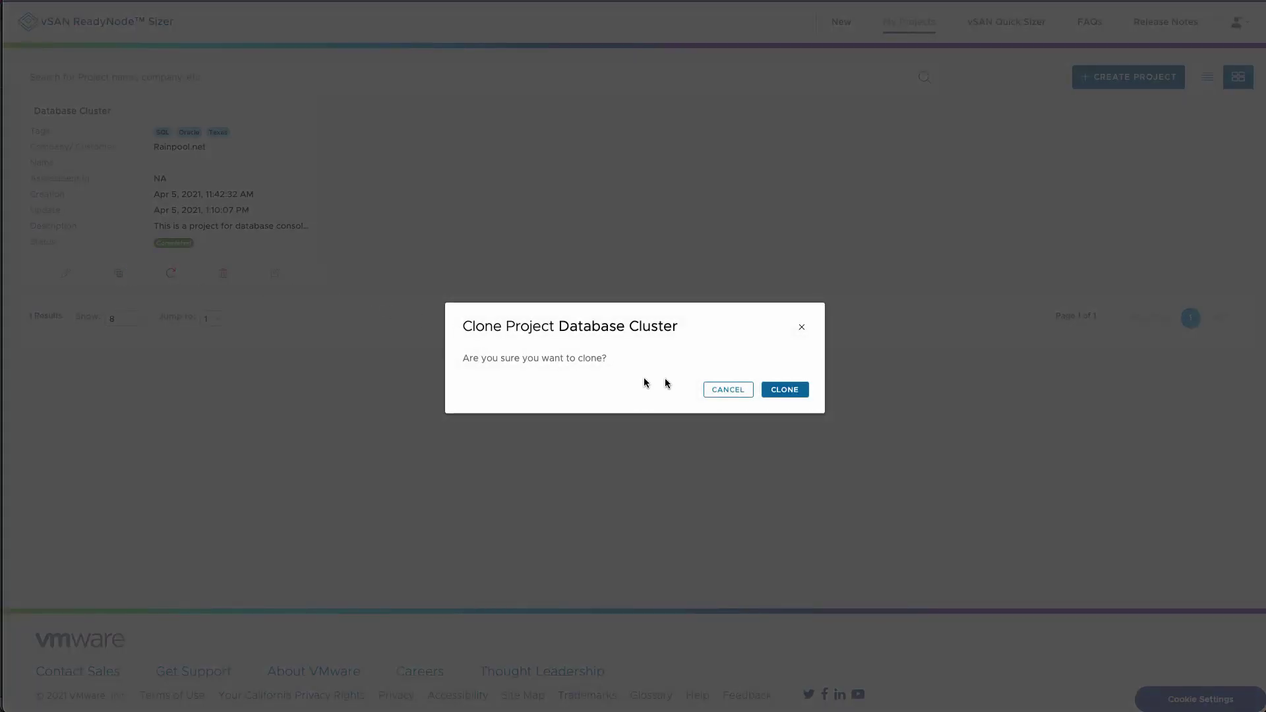
{"action": "left_click", "coordinate": [782, 391]}
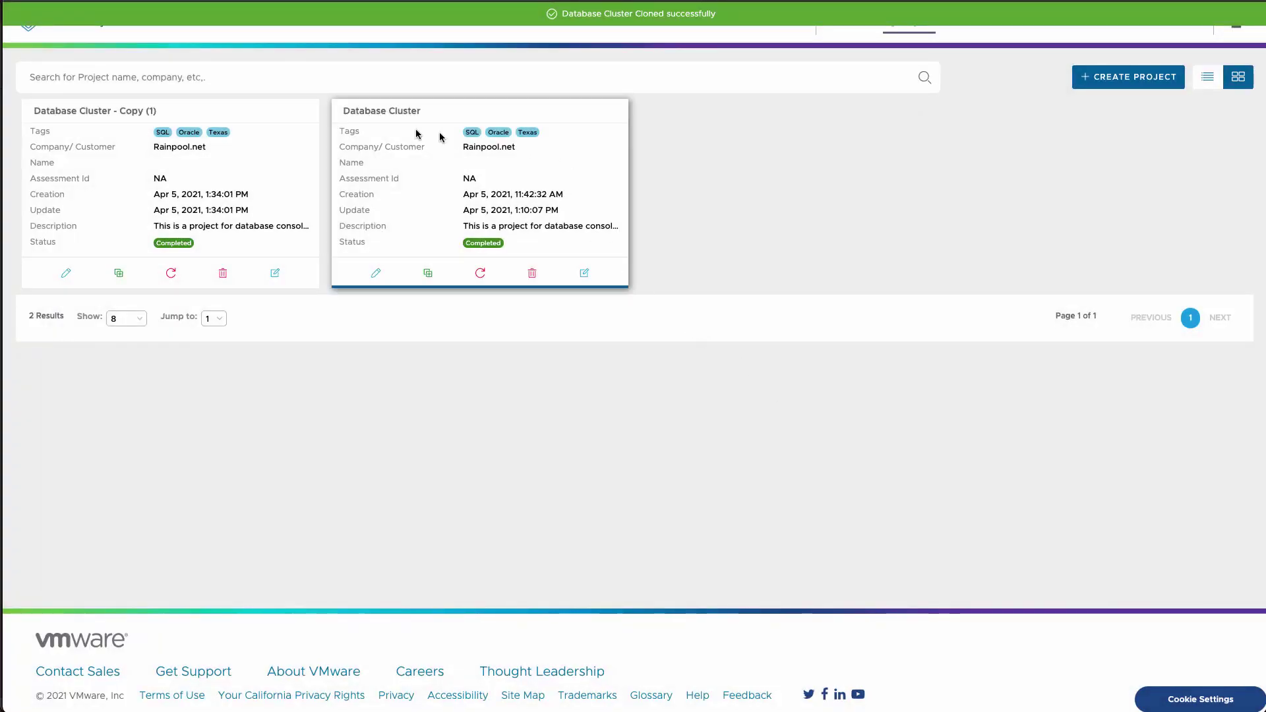
{"action": "left_click", "coordinate": [171, 273]}
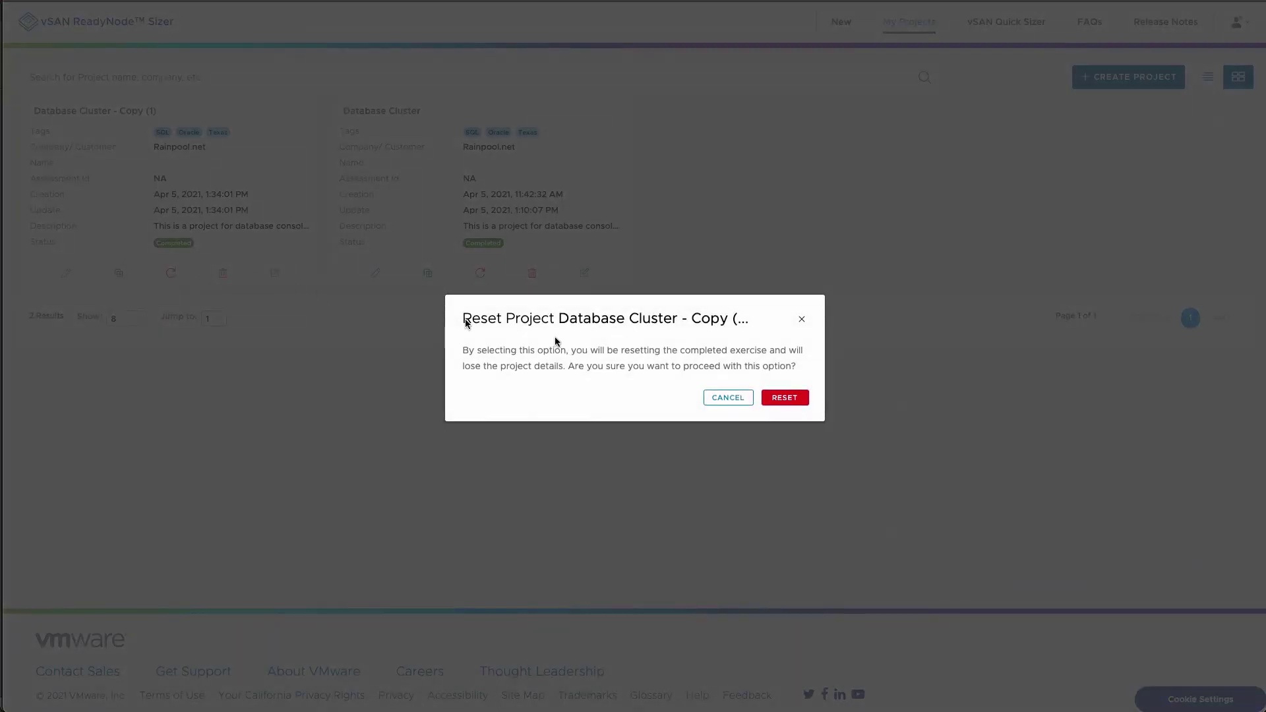
{"action": "left_click", "coordinate": [725, 398]}
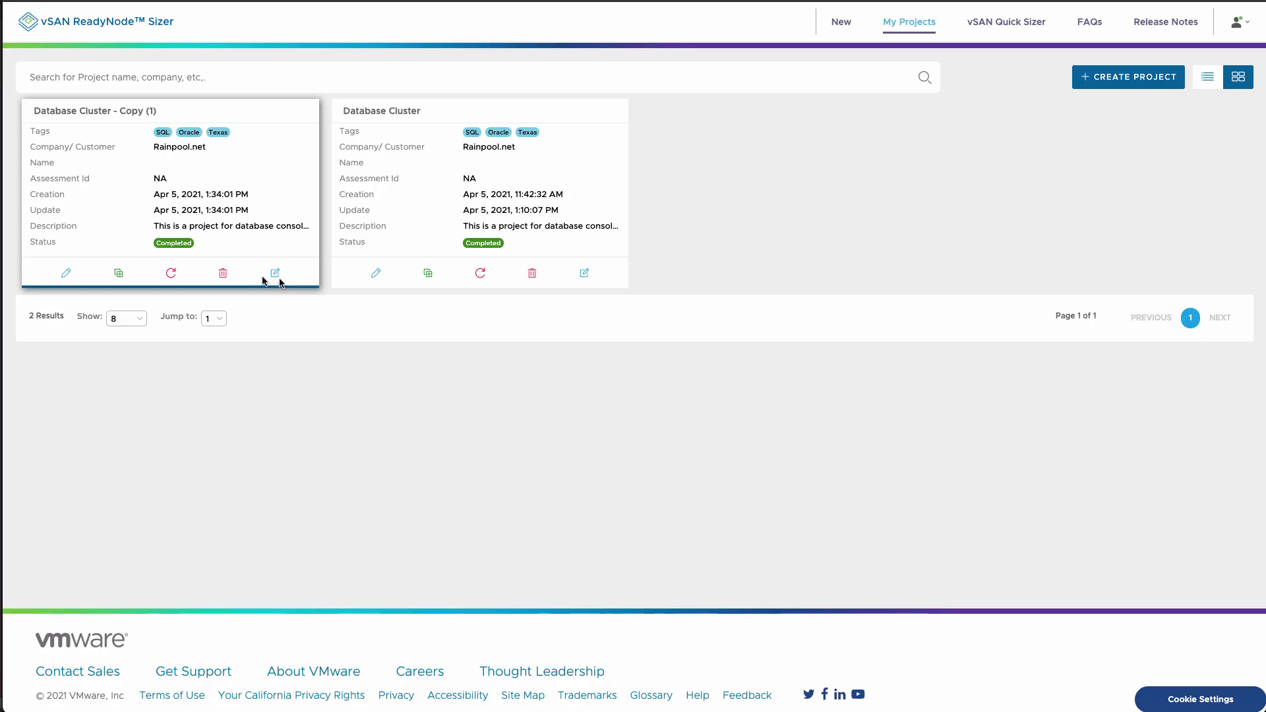
{"action": "left_click", "coordinate": [222, 273]}
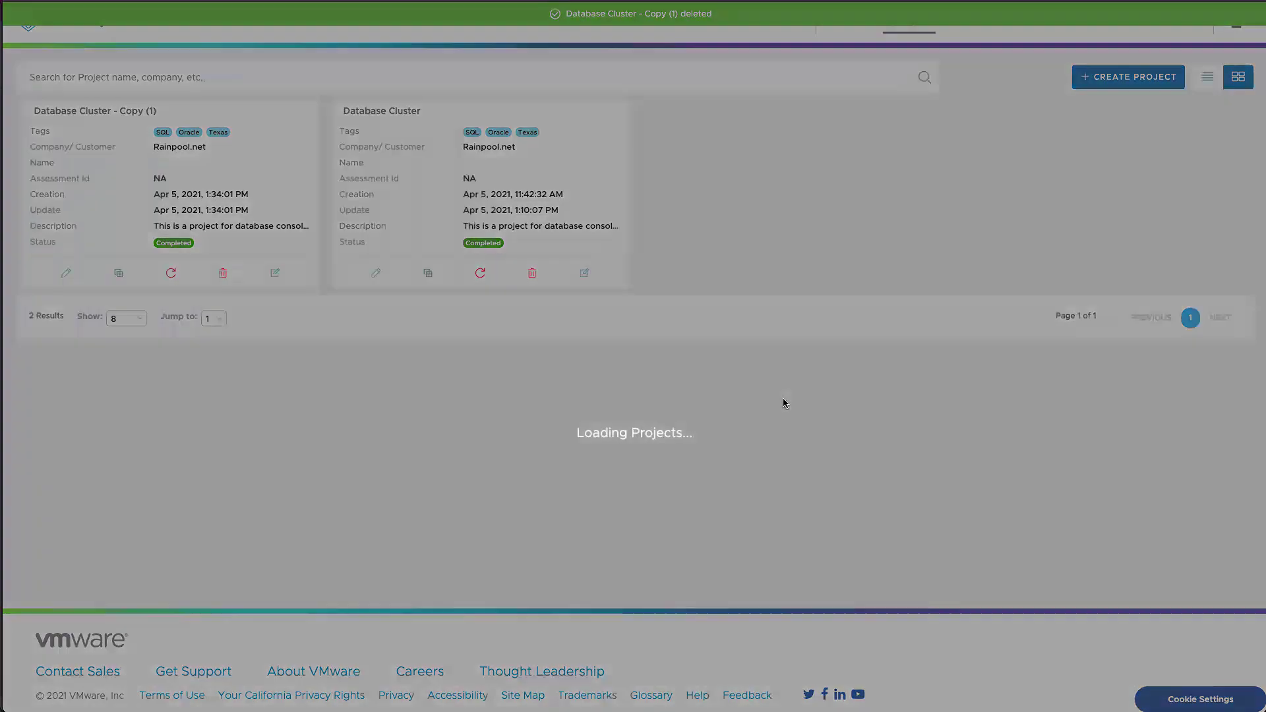